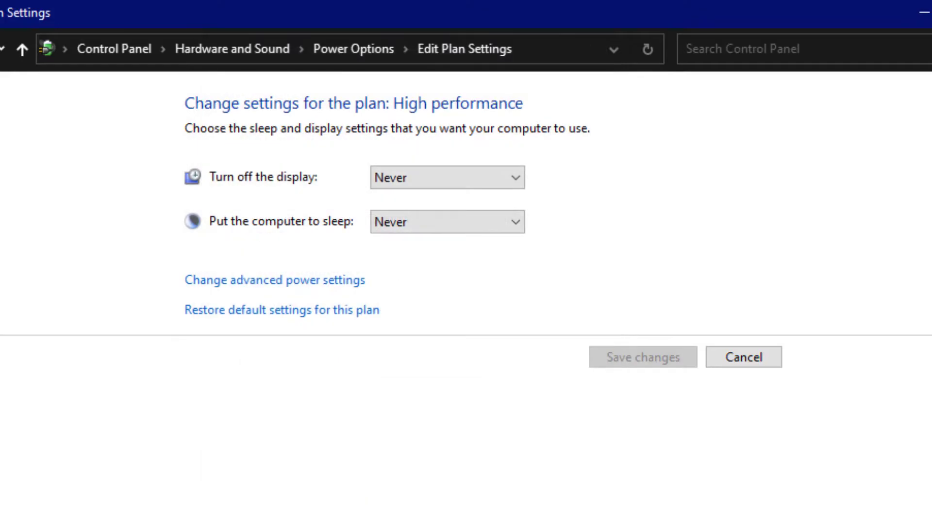
Step: Close the power plan settings without saving and open the system's Notifications & actions settings
left_click(744, 358)
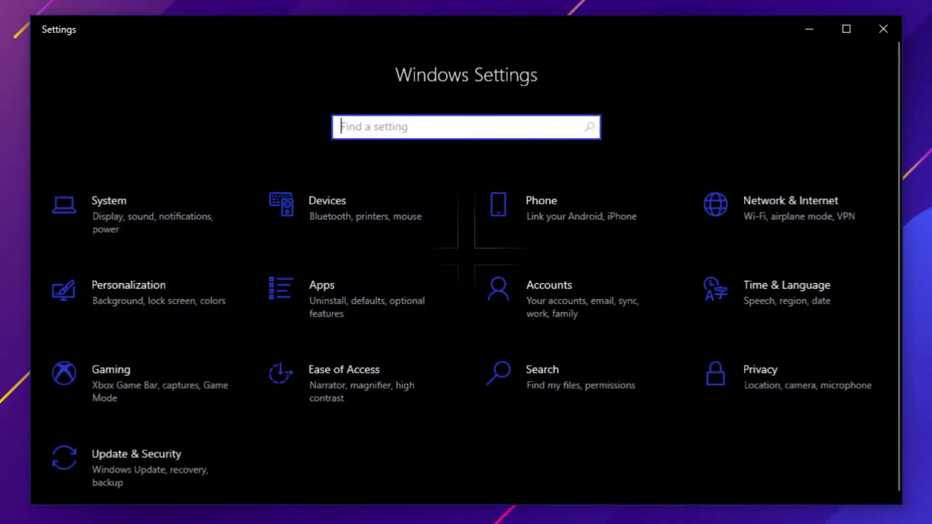
left_click(182, 208)
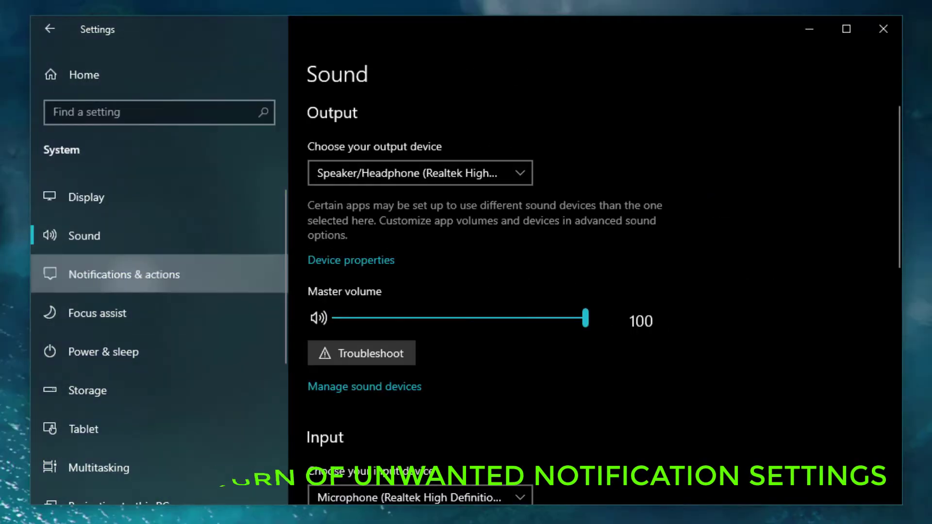
left_click(125, 274)
scroll(200, 382, "down", 2)
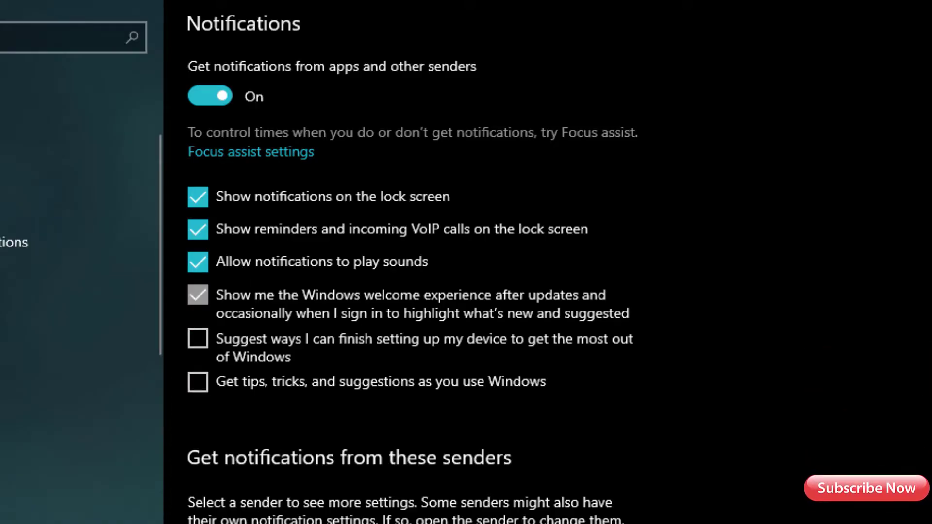
Step: Turn off notifications from the senders Focus assist, Backup settings, Settings and AutoPlay
scroll(409, 170, "down", 10)
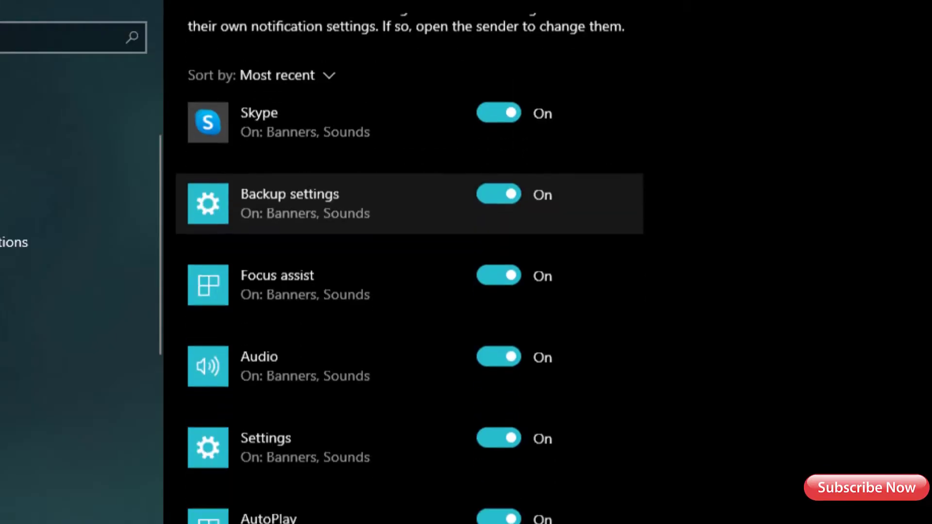
left_click(498, 215)
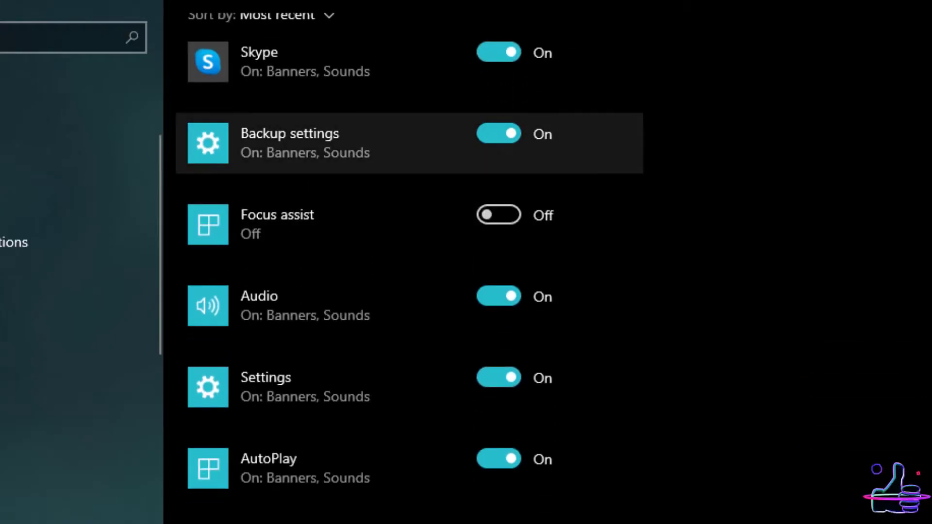
left_click(498, 134)
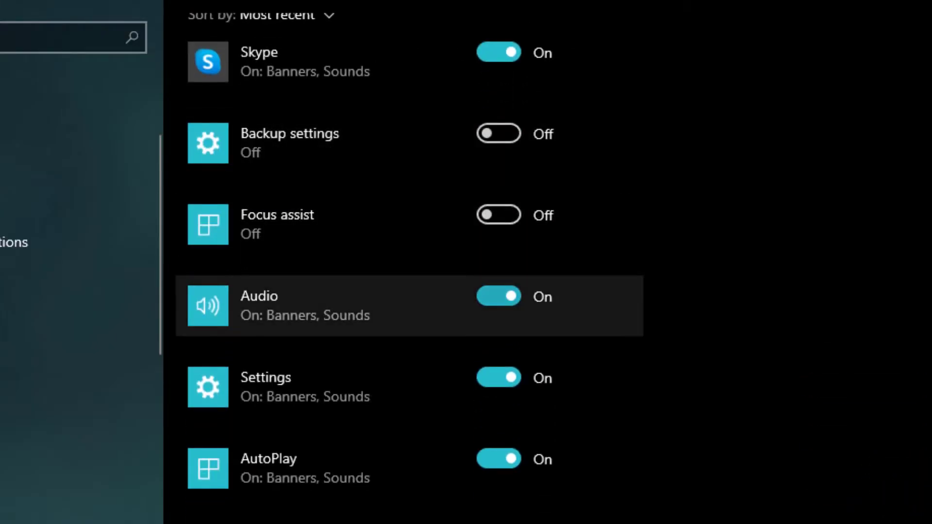
scroll(409, 340, "down", 3)
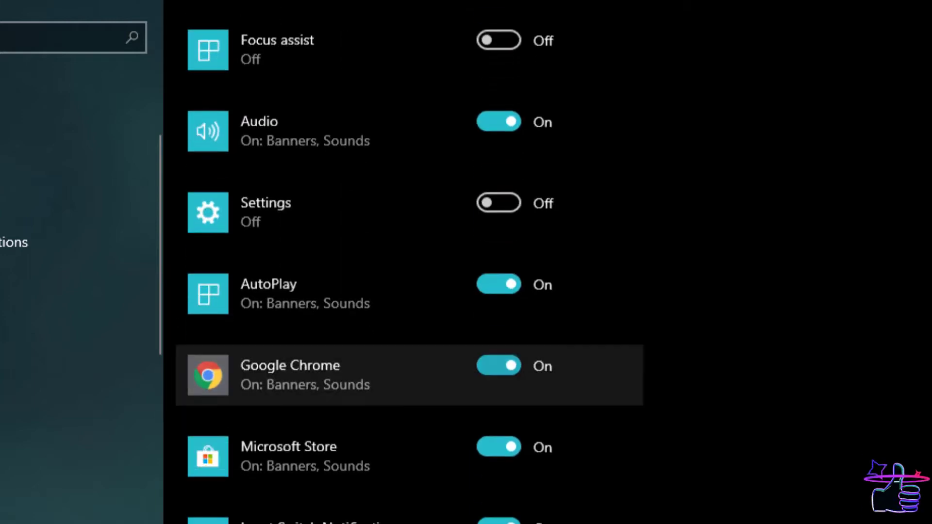
left_click(499, 275)
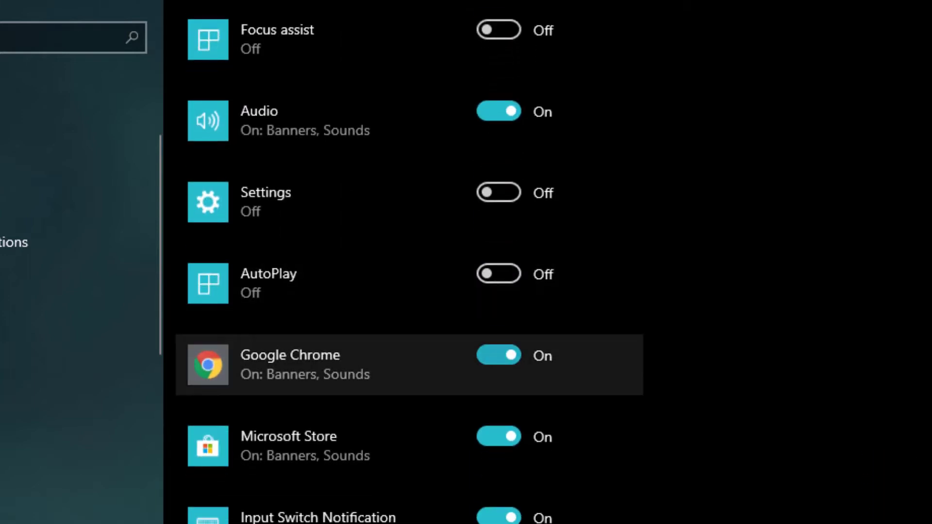
Step: Turn off notifications from Google Chrome, Microsoft Store and Input Switch Notification
left_click(499, 355)
scroll(499, 356, "down", 2)
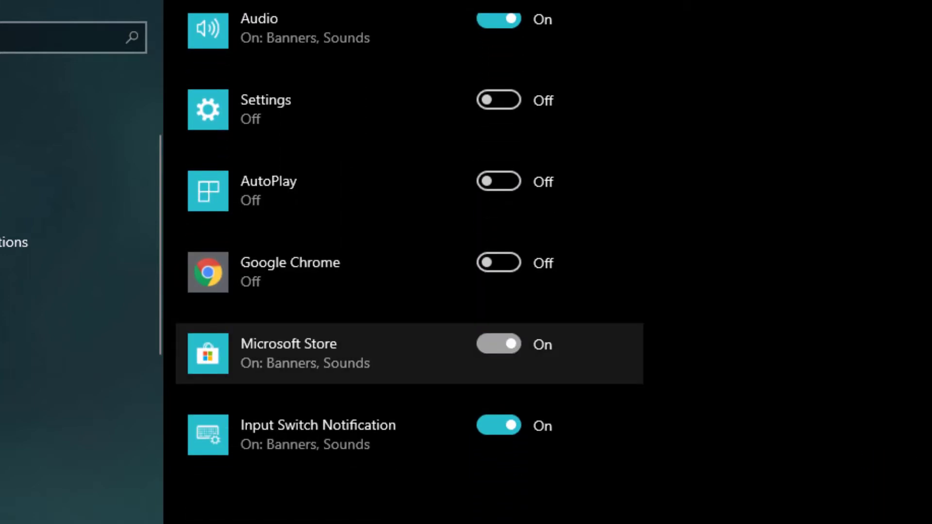
left_click(499, 344)
left_click(499, 425)
scroll(409, 340, "up", 5)
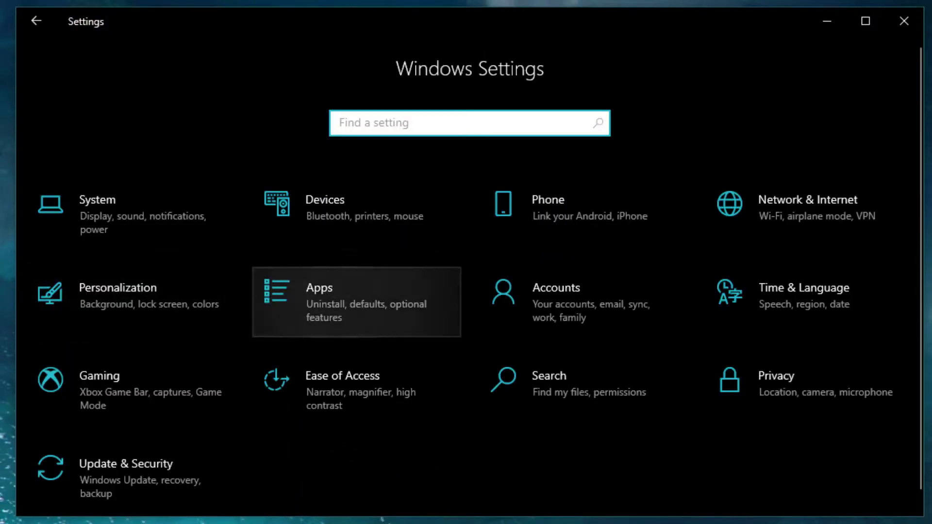
Step: Uninstall EaseUS Partition Master 14.0 from the installed apps list and confirm its removal
left_click(340, 298)
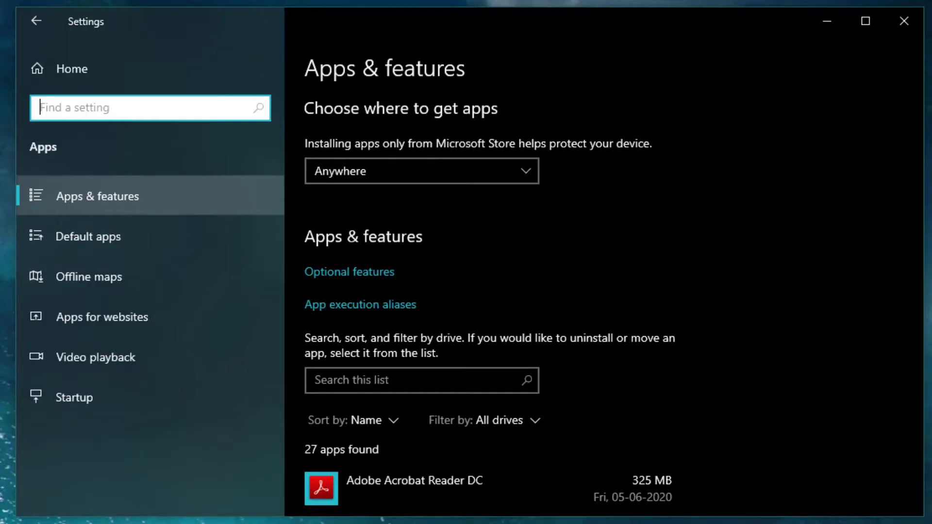
scroll(485, 332, "down", 9)
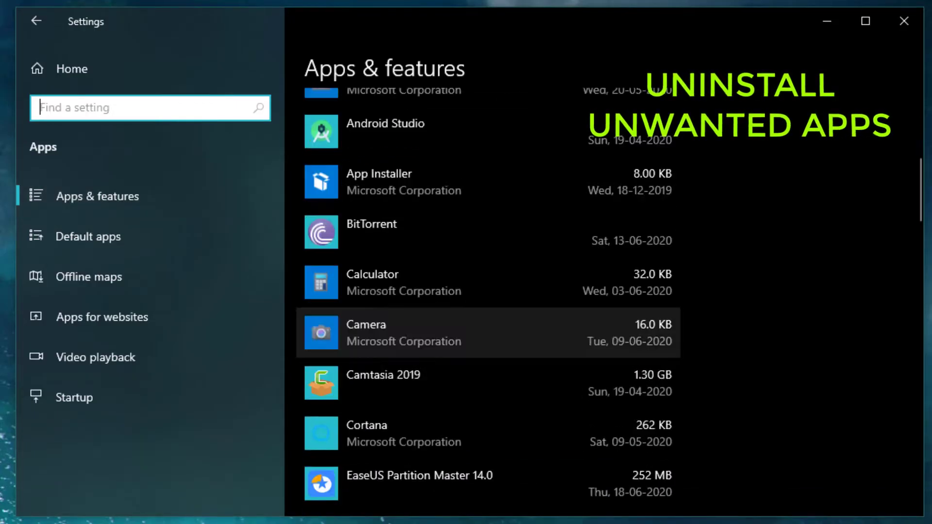
scroll(486, 291, "down", 3)
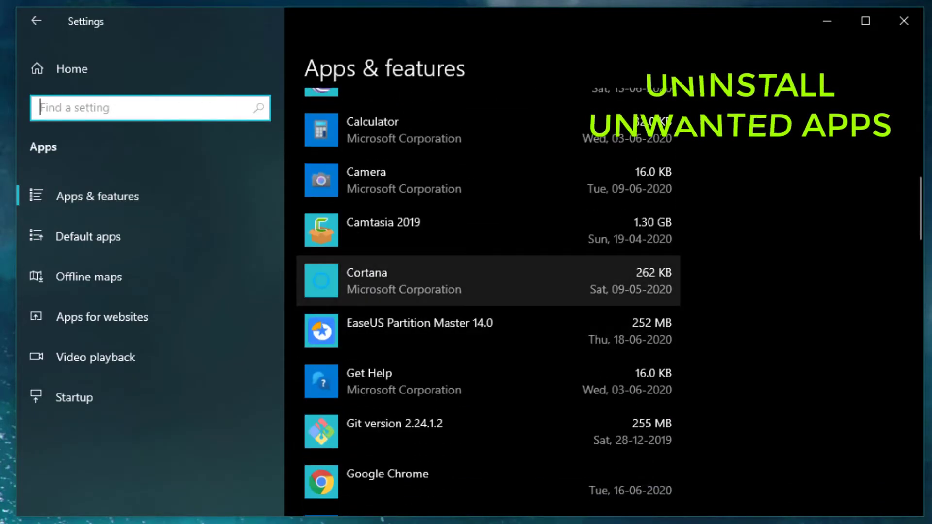
left_click(486, 331)
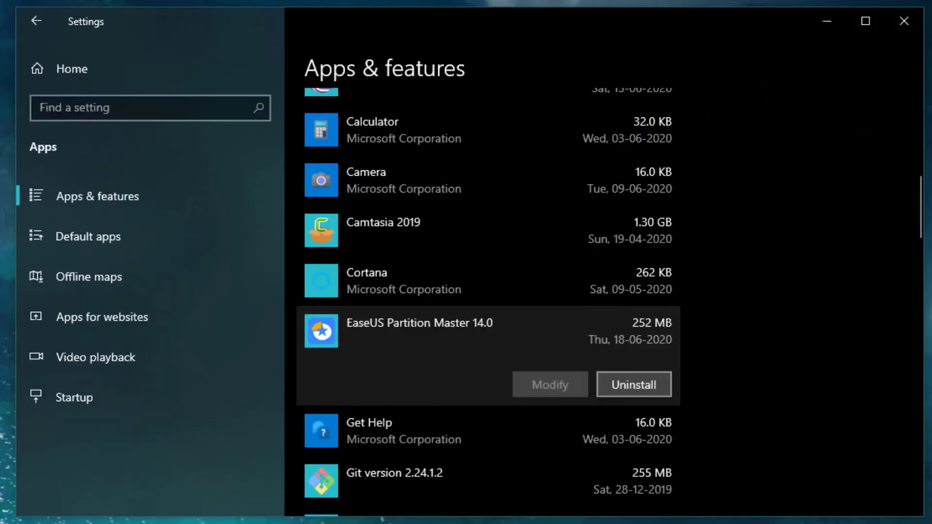
left_click(634, 384)
left_click(709, 343)
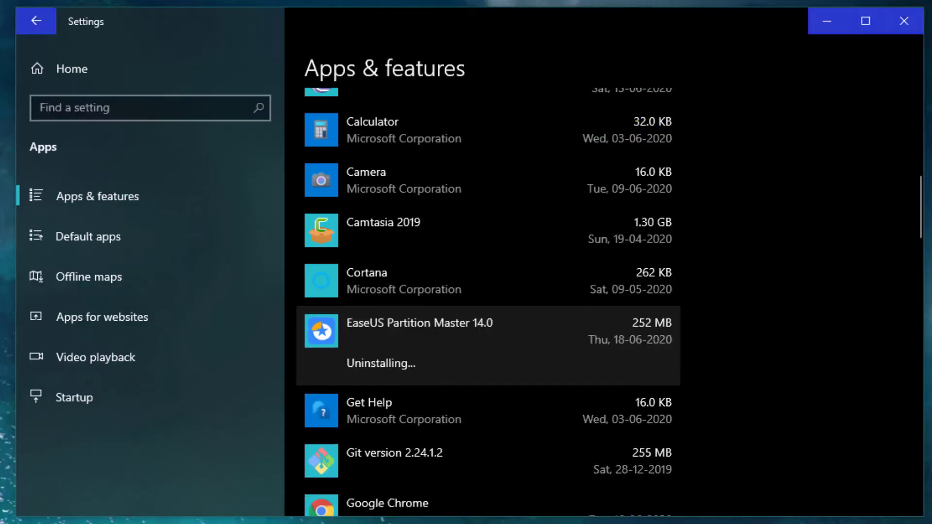
left_click(535, 324)
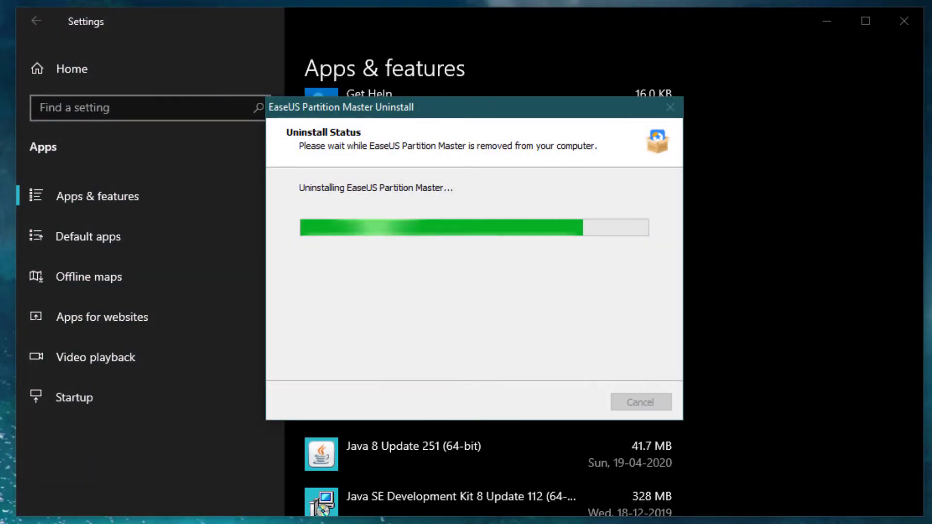
Step: Uninstall the Movies & TV app from the installed apps list
scroll(485, 245, "down", 15)
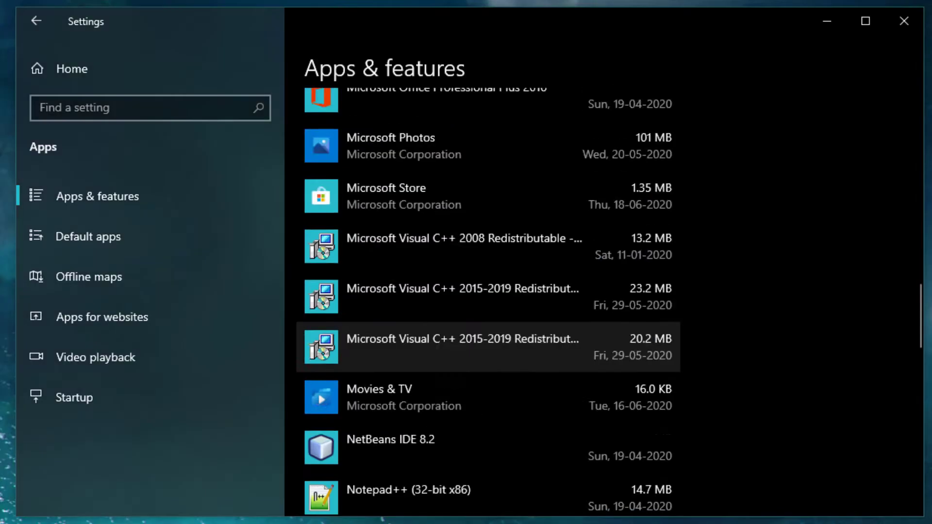
left_click(488, 246)
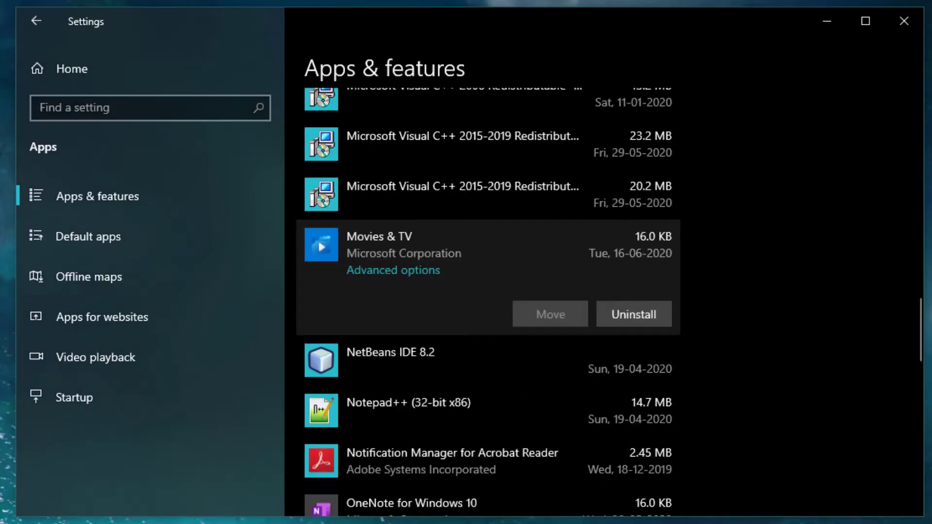
left_click(633, 314)
left_click(707, 272)
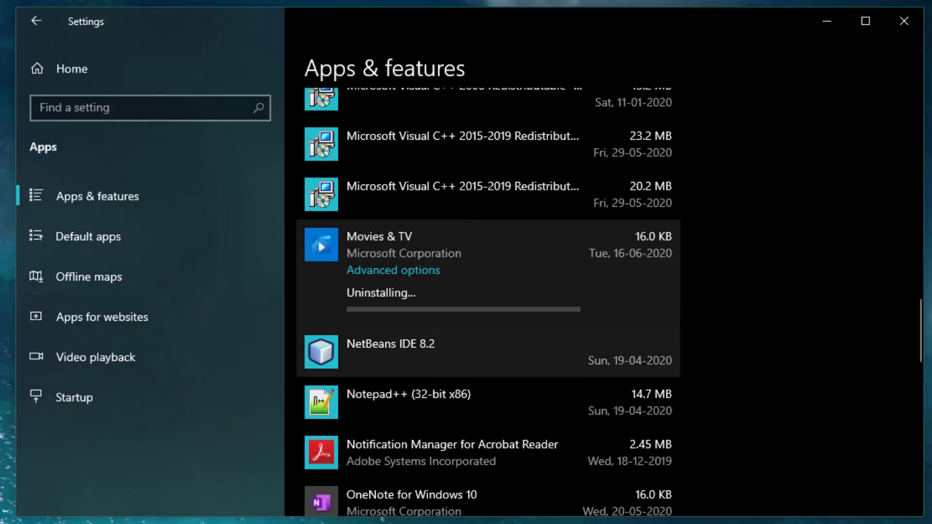
scroll(489, 355, "down", 3)
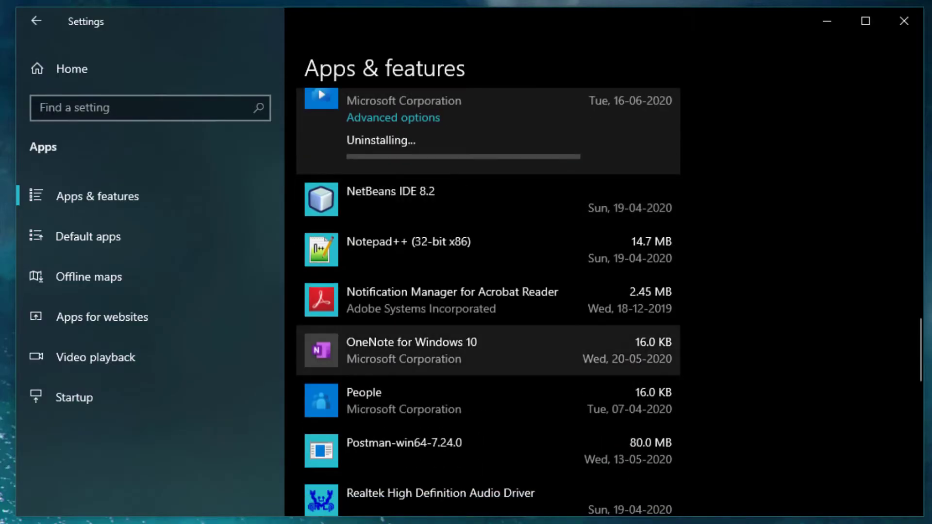
Step: Turn off the General privacy options for advertising ID, language list access, app launch tracking and suggested content in Settings
left_click(72, 69)
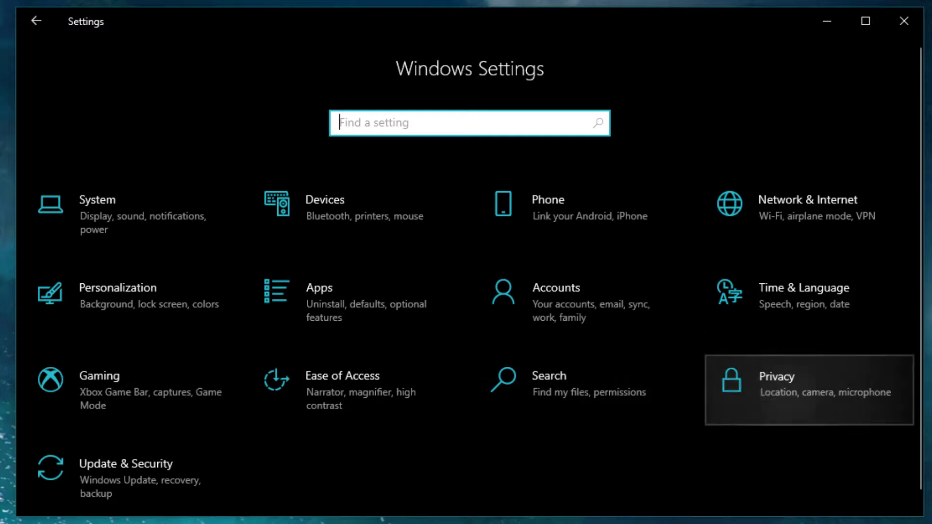
left_click(802, 389)
left_click(323, 184)
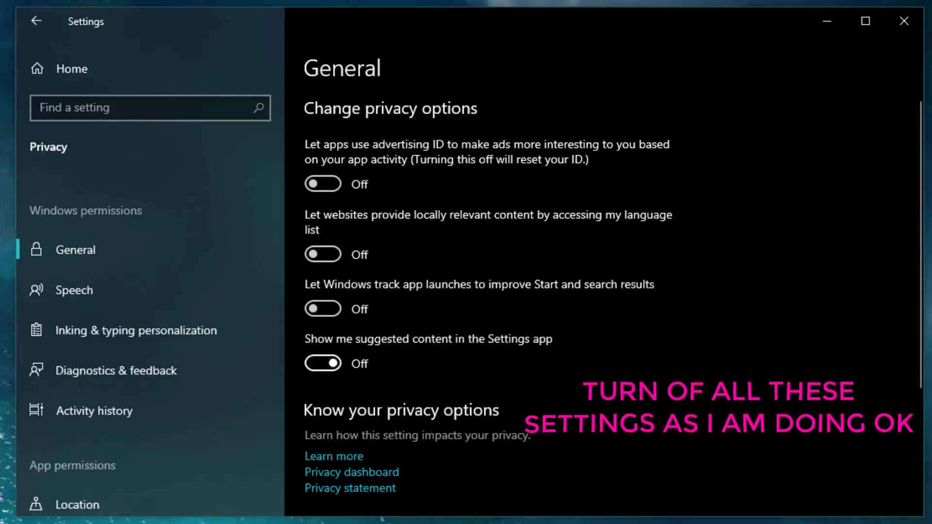
scroll(613, 308, "down", 4)
scroll(614, 309, "up", 4)
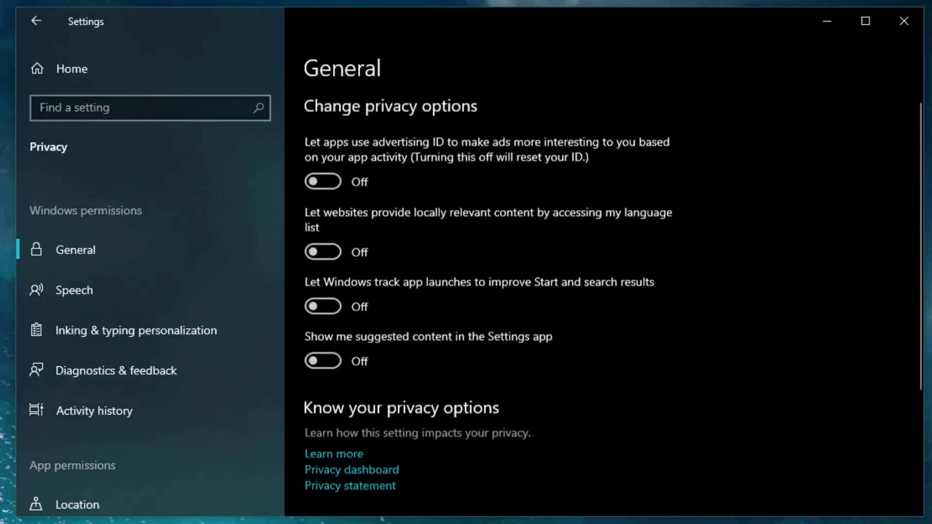
Step: Turn off apps' access to the location in the privacy settings and clear the device's location history
left_click(150, 290)
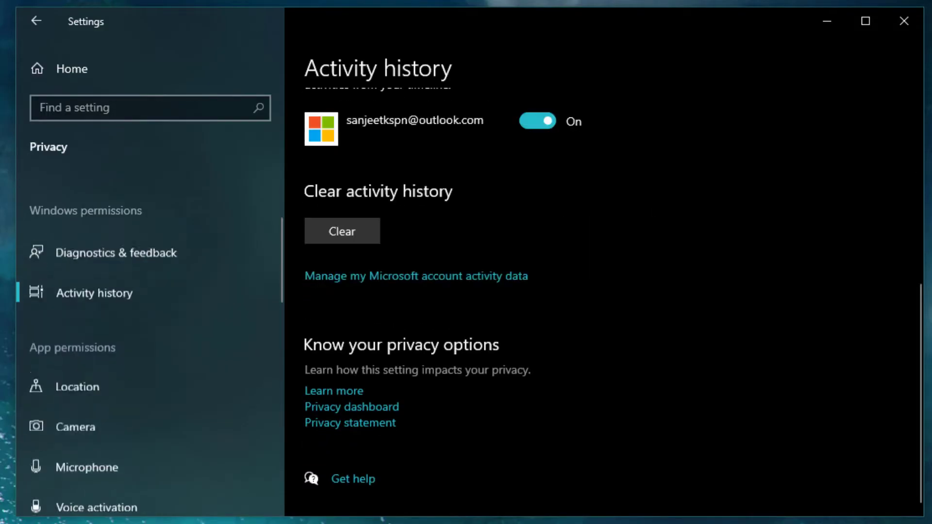
scroll(150, 383, "down", 3)
left_click(150, 250)
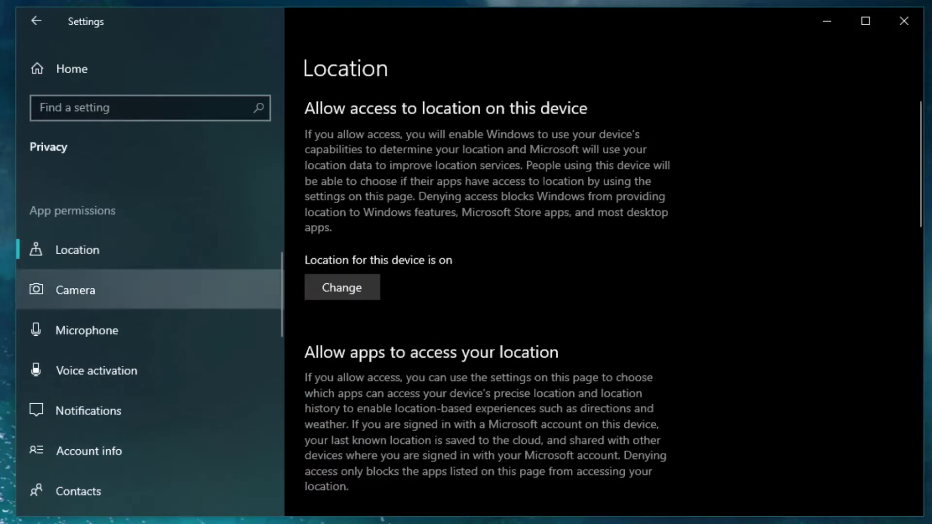
scroll(613, 301, "down", 4)
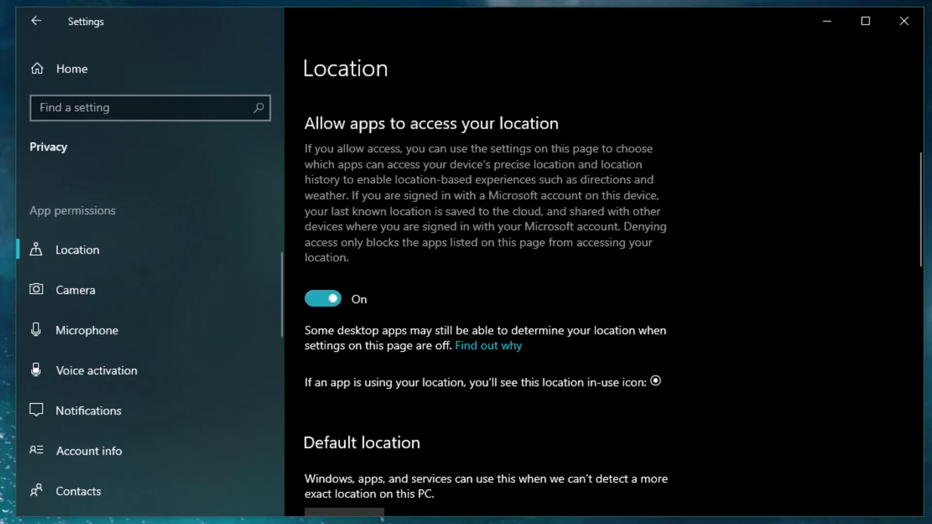
scroll(614, 311, "down", 7)
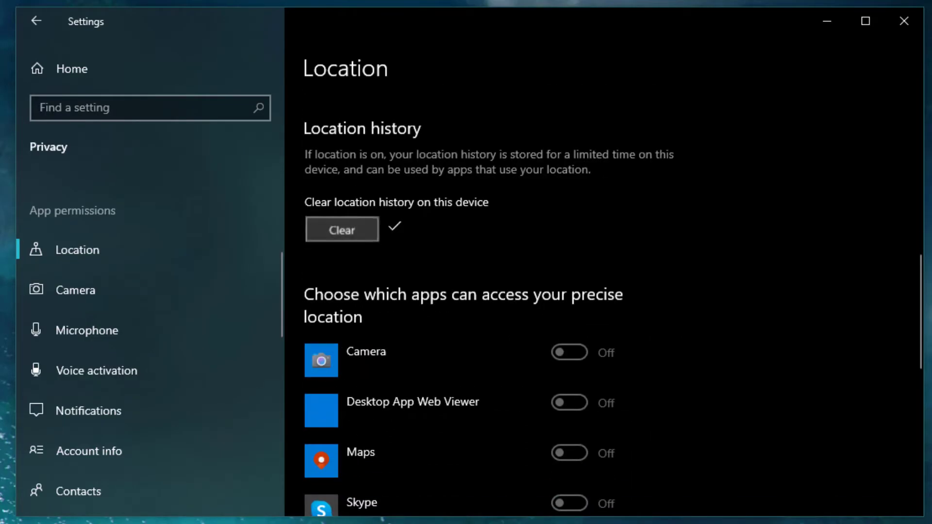
scroll(490, 301, "down", 3)
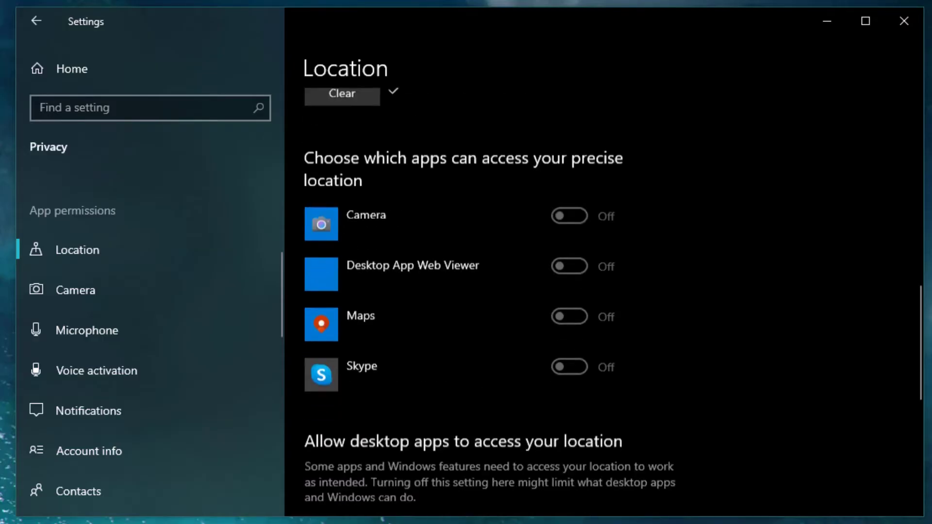
scroll(485, 292, "up", 10)
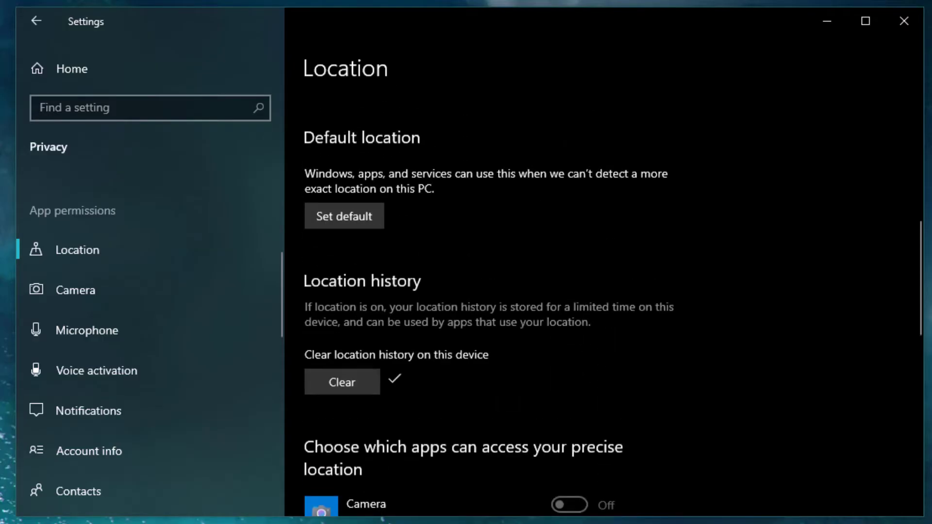
Step: Turn off camera access for unneeded Microsoft Store apps, including Microsoft Photos
left_click(146, 292)
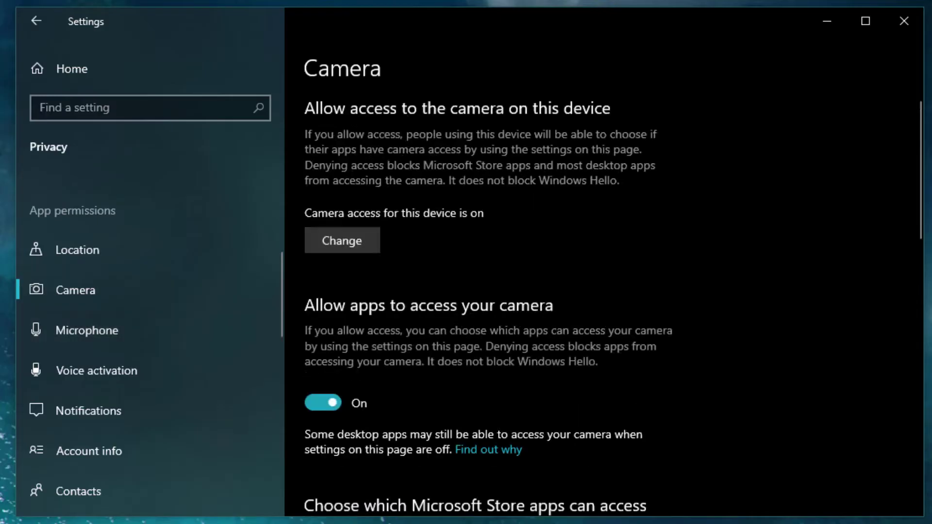
scroll(485, 301, "down", 7)
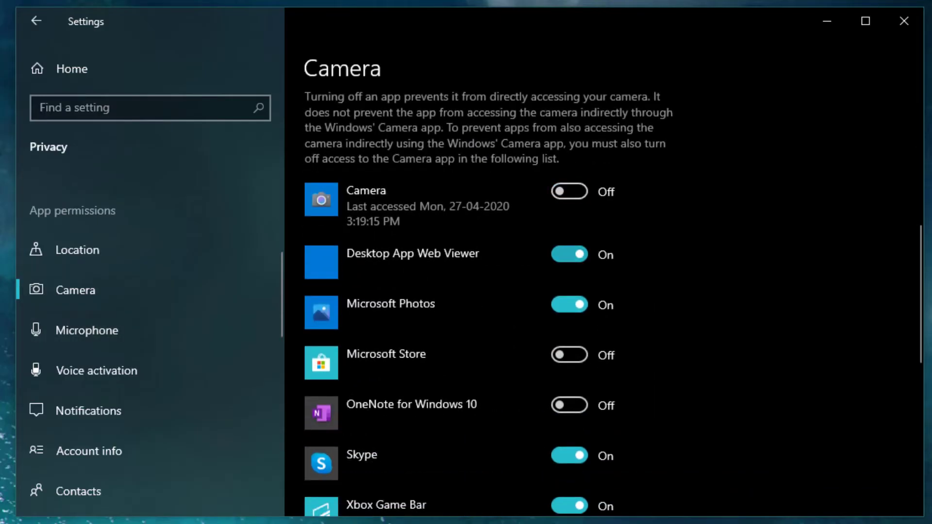
left_click(570, 305)
scroll(569, 305, "down", 3)
left_click(569, 310)
scroll(569, 304, "down", 5)
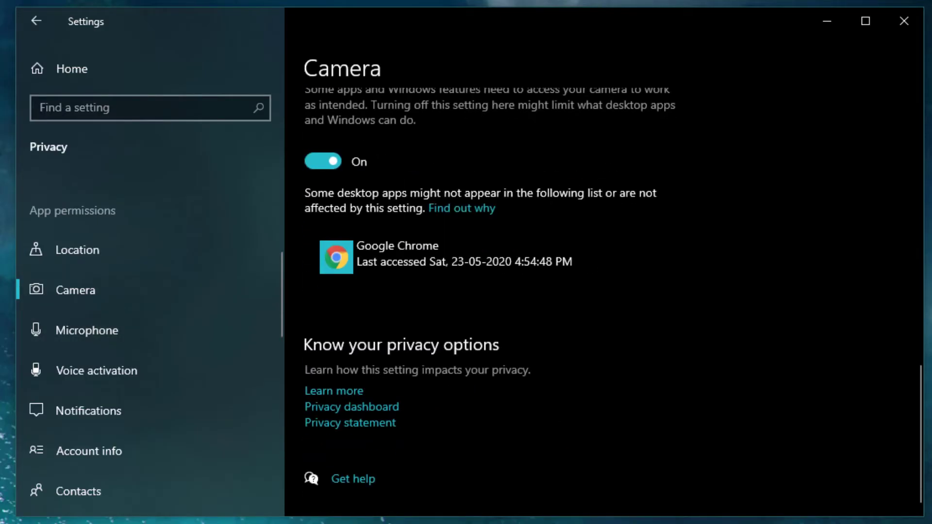
scroll(486, 291, "up", 2)
scroll(486, 291, "down", 2)
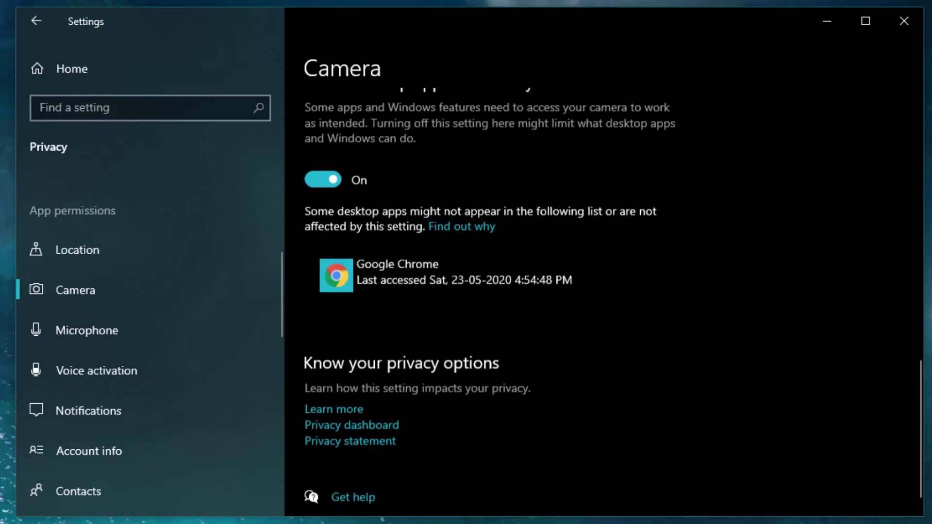
Step: Turn off microphone access for the Camera and Microsoft Photos apps
left_click(145, 331)
scroll(486, 301, "down", 5)
scroll(612, 301, "down", 2)
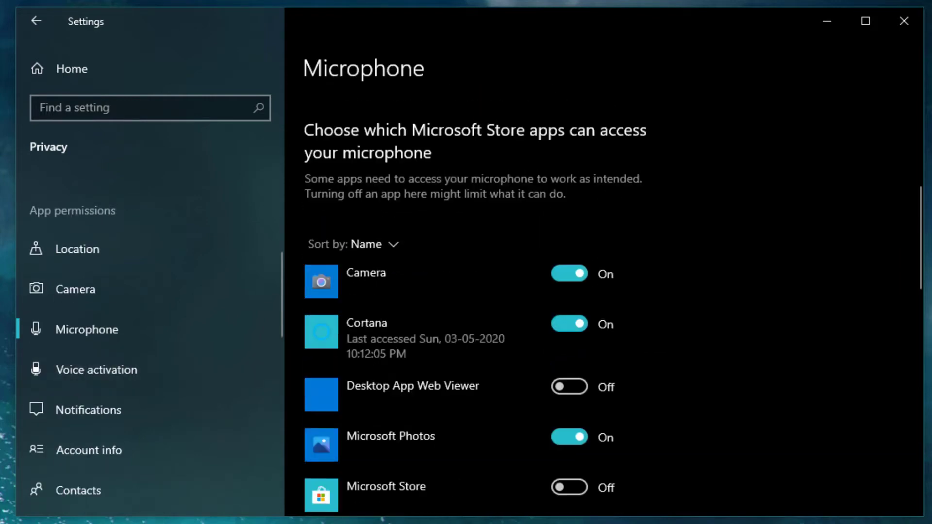
scroll(612, 292, "down", 4)
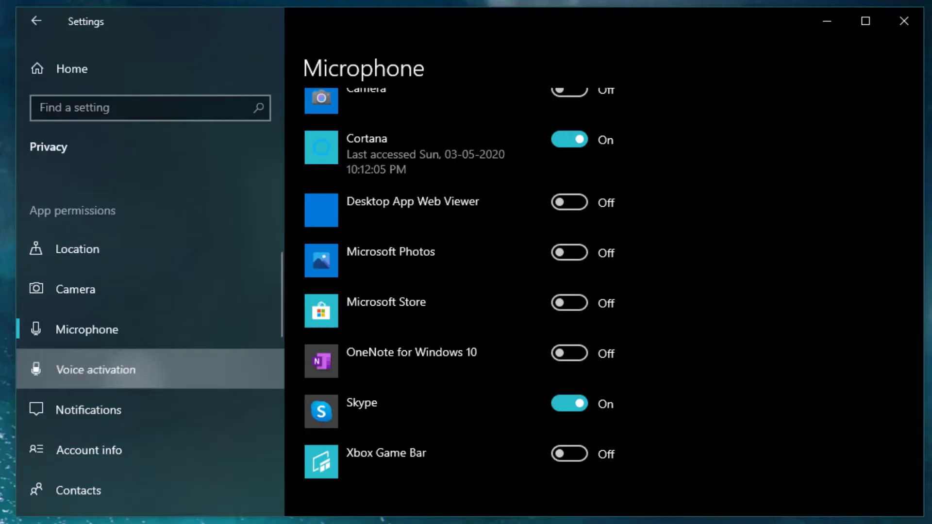
Step: Turn off the voice activation options for the locked device and the default headset button app in the privacy settings
left_click(95, 369)
scroll(612, 301, "down", 10)
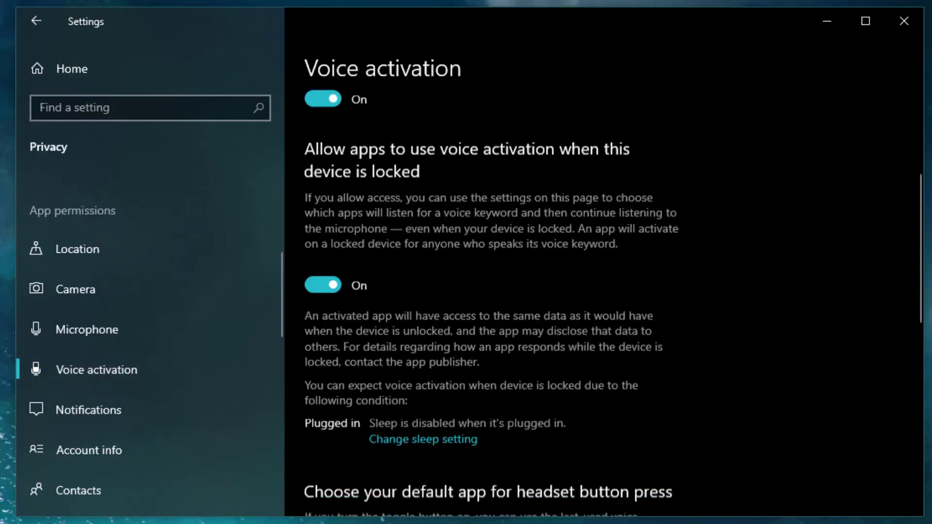
scroll(612, 301, "down", 4)
scroll(612, 301, "up", 5)
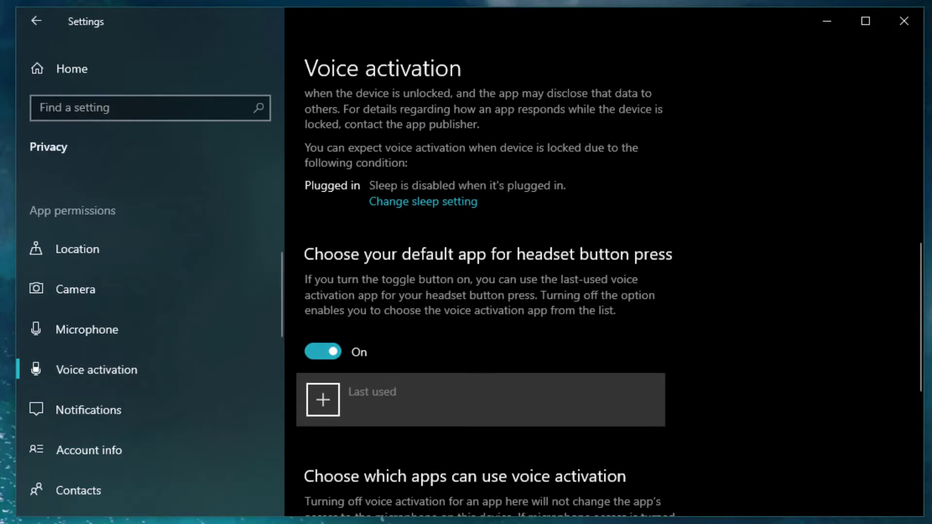
left_click(323, 352)
scroll(322, 352, "up", 2)
left_click(323, 166)
scroll(323, 166, "down", 10)
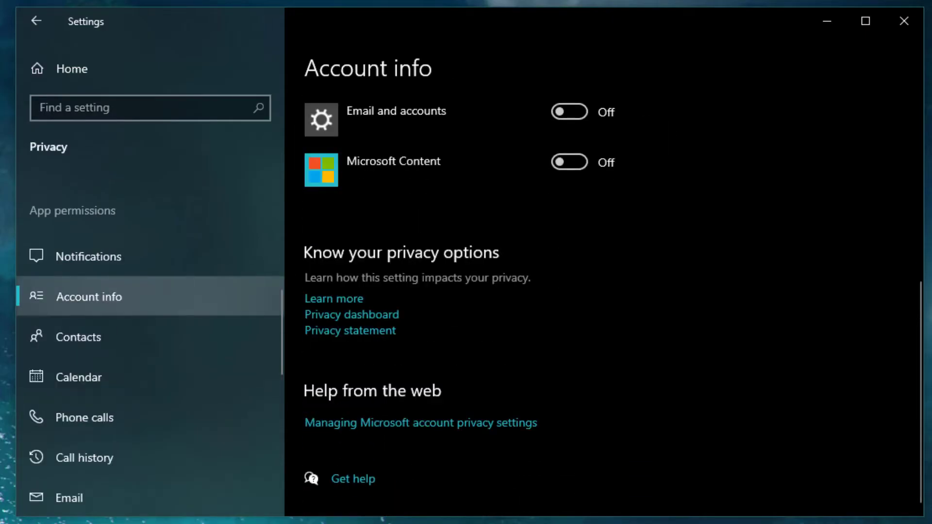
Step: Turn off apps' access to contacts in the privacy settings
left_click(97, 337)
scroll(603, 302, "down", 4)
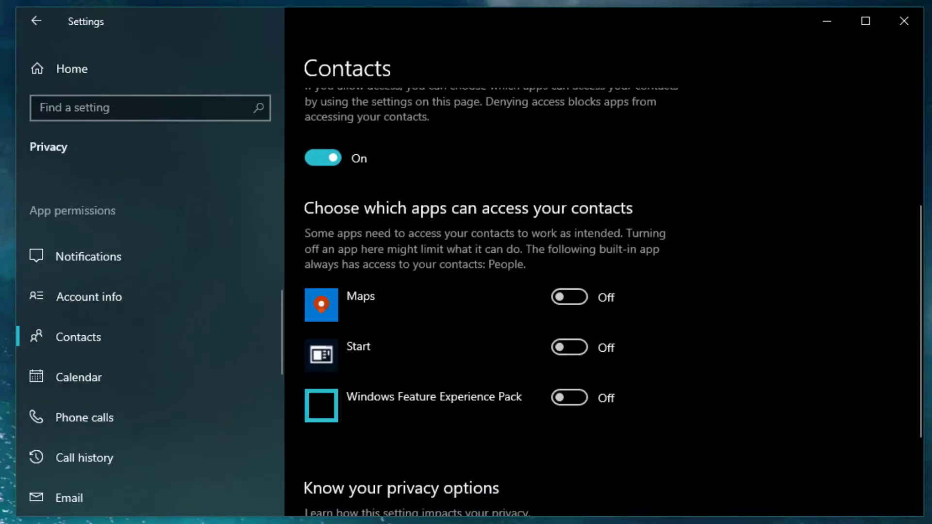
scroll(612, 301, "up", 2)
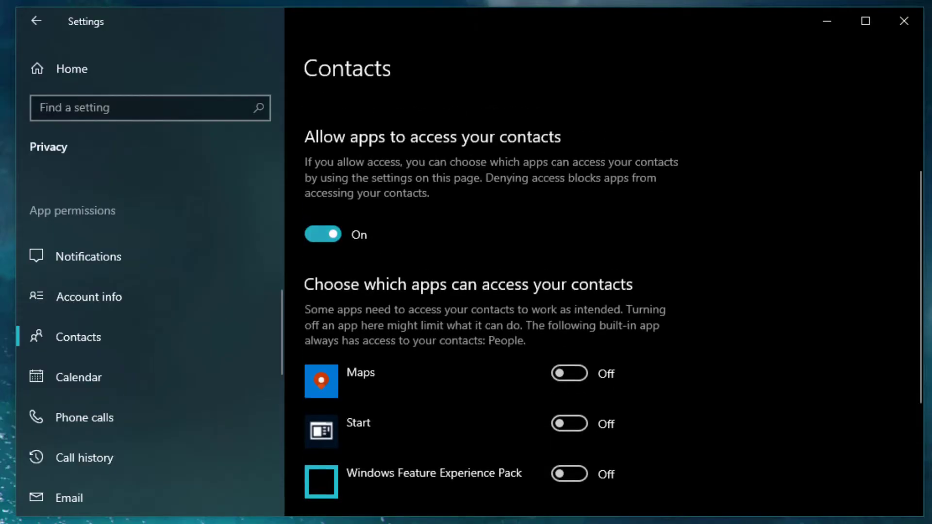
left_click(323, 234)
scroll(323, 234, "down", 6)
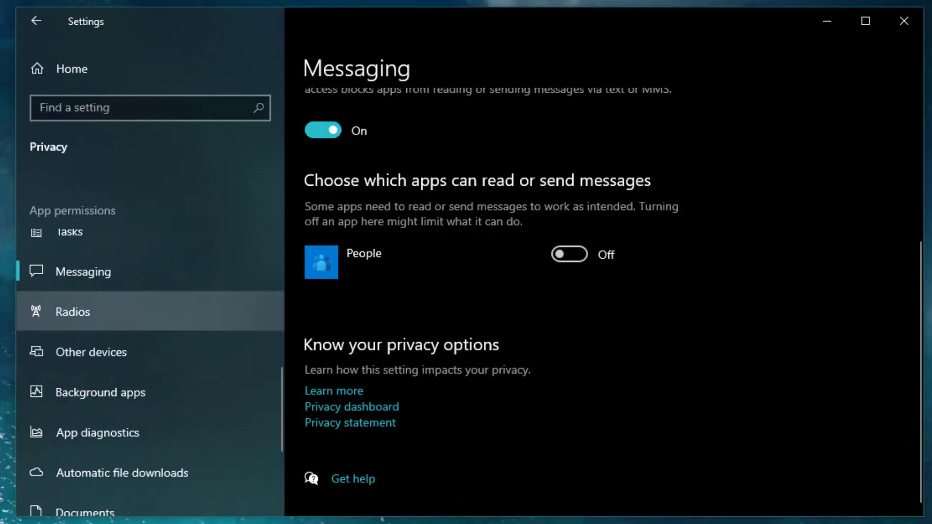
Step: Turn off apps' control of the device radios in the privacy settings
left_click(73, 312)
scroll(612, 301, "down", 5)
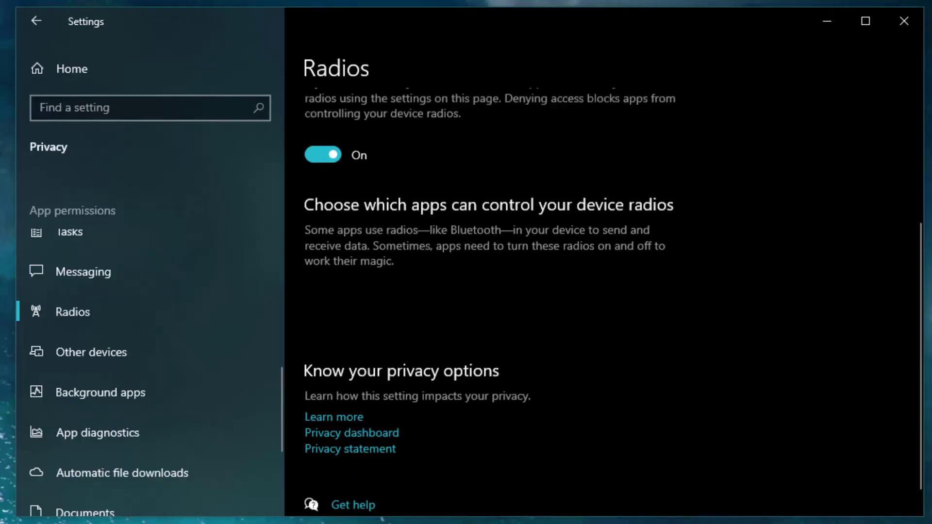
scroll(323, 281, "up", 3)
left_click(323, 281)
Step: Check the Other devices permissions and turn off background running for unneeded apps, including Calculator
left_click(91, 352)
scroll(146, 311, "down", 2)
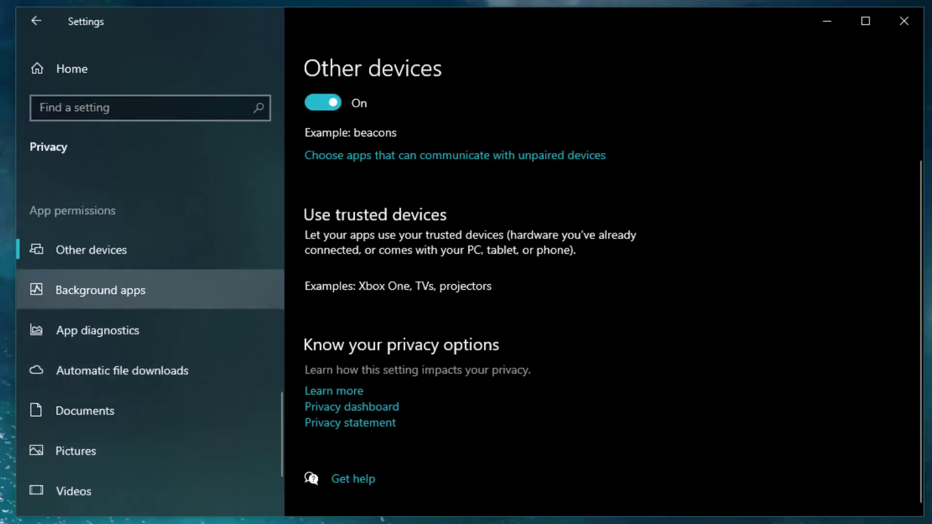
left_click(101, 290)
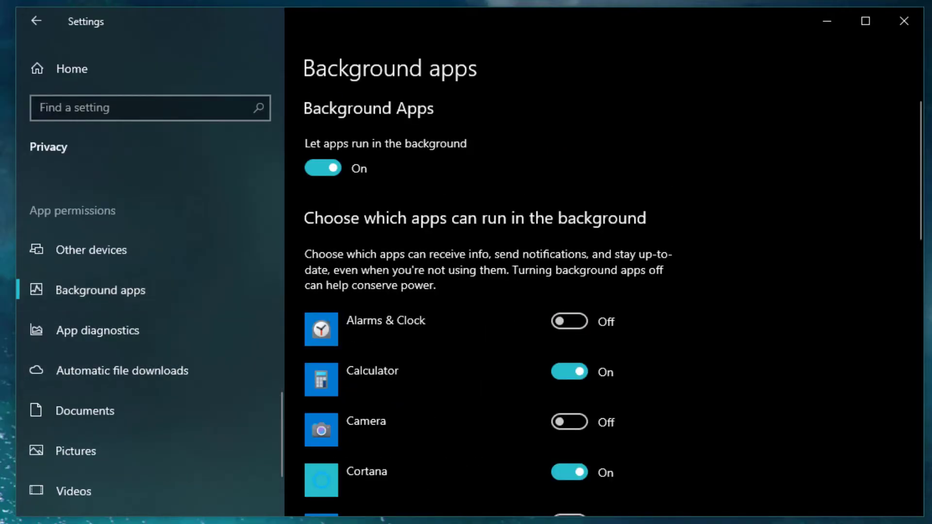
scroll(602, 301, "down", 2)
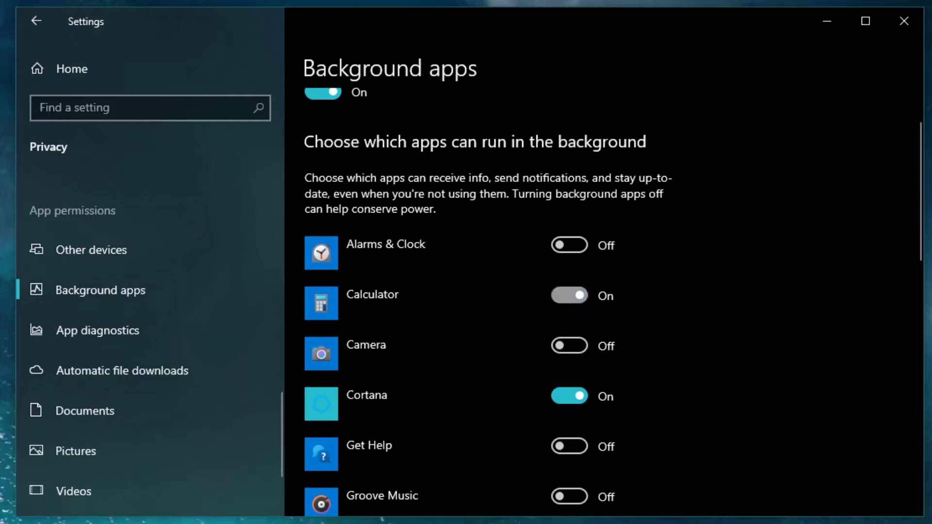
scroll(570, 396, "down", 7)
left_click(570, 315)
scroll(570, 296, "down", 1)
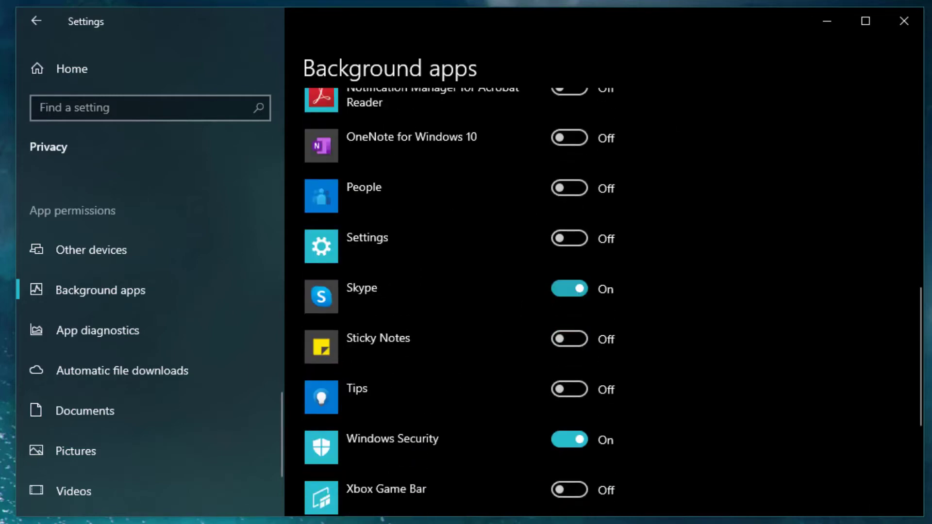
scroll(569, 315, "down", 4)
Step: In the Gaming settings, disable opening Xbox Game Bar with the controller button
left_click(72, 69)
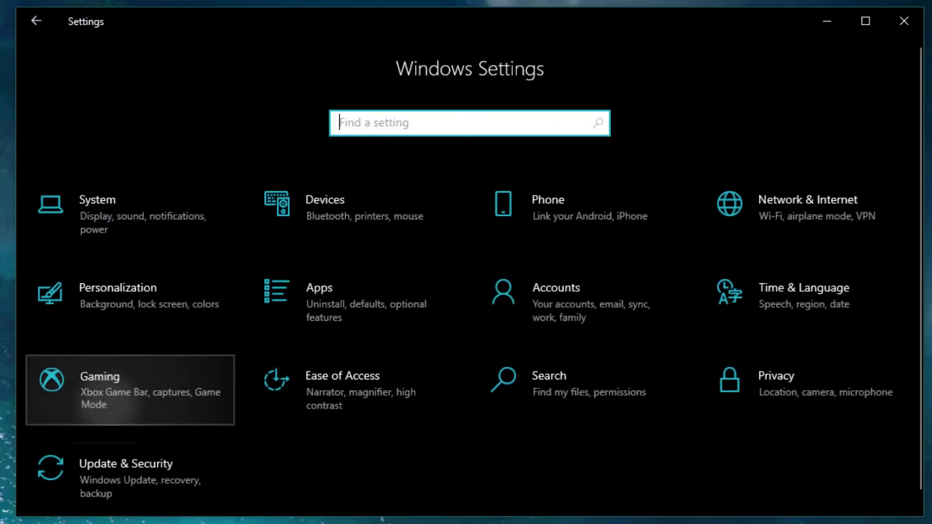
left_click(110, 410)
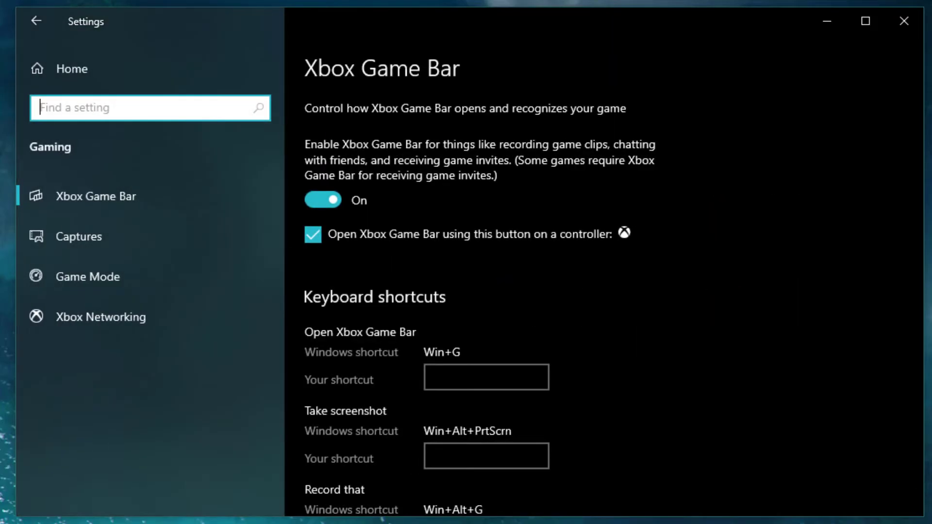
left_click(313, 234)
scroll(313, 234, "down", 3)
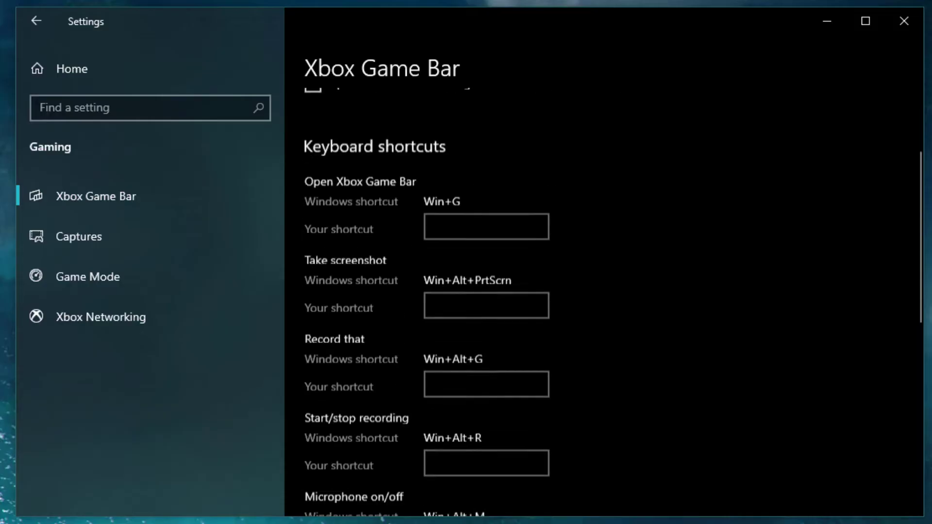
scroll(604, 292, "down", 10)
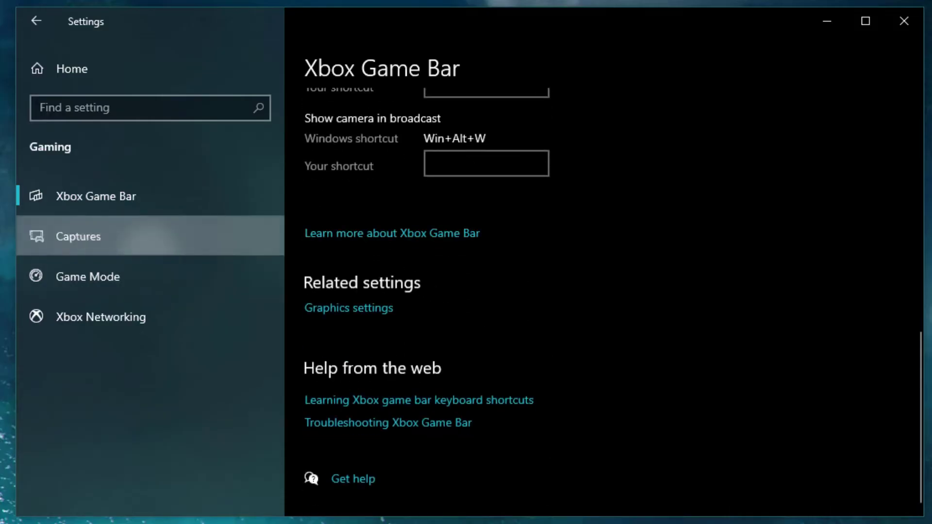
Step: Examine the Captures, Game Mode and Xbox Networking settings for gaming features that are still switched on
left_click(77, 236)
scroll(603, 292, "down", 13)
scroll(604, 291, "up", 8)
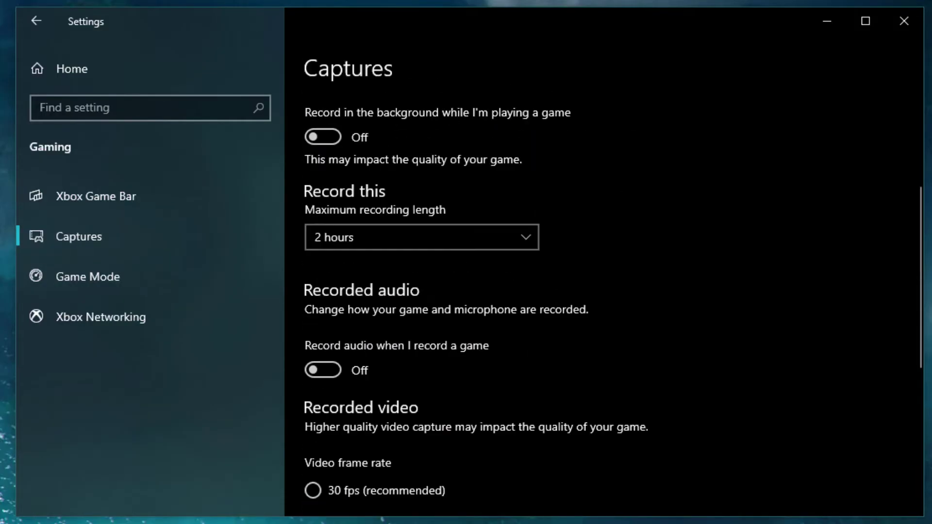
scroll(604, 292, "down", 2)
left_click(87, 277)
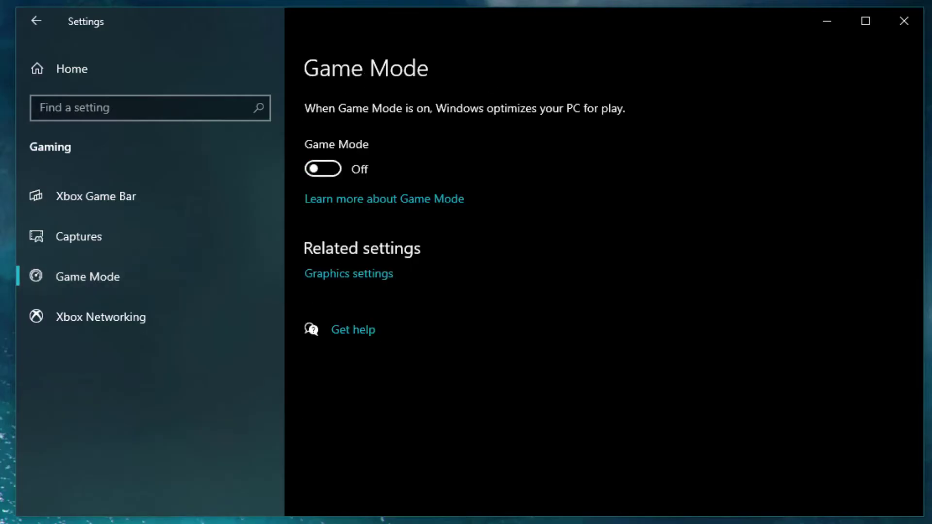
left_click(100, 317)
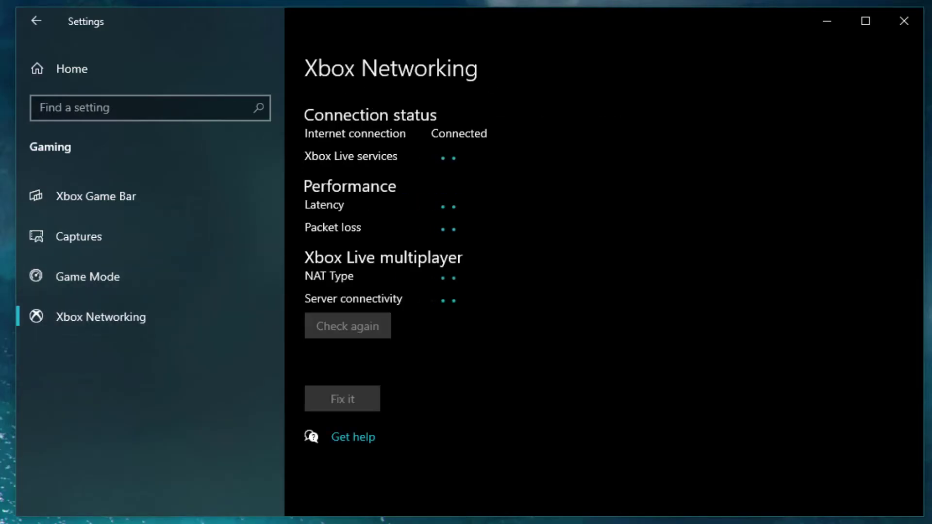
Step: Turn off the Maps association for *.maps.windows.com in the Apps for websites settings
left_click(72, 68)
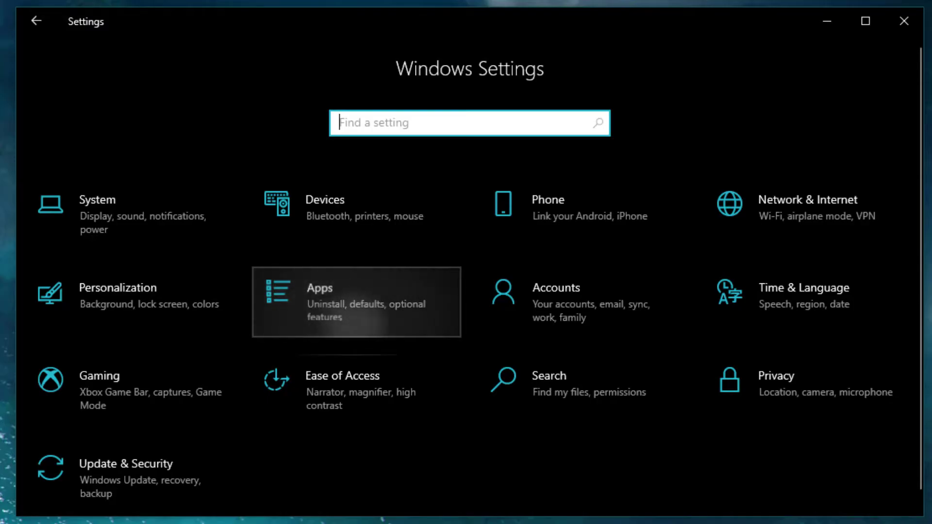
left_click(357, 302)
left_click(88, 237)
left_click(102, 317)
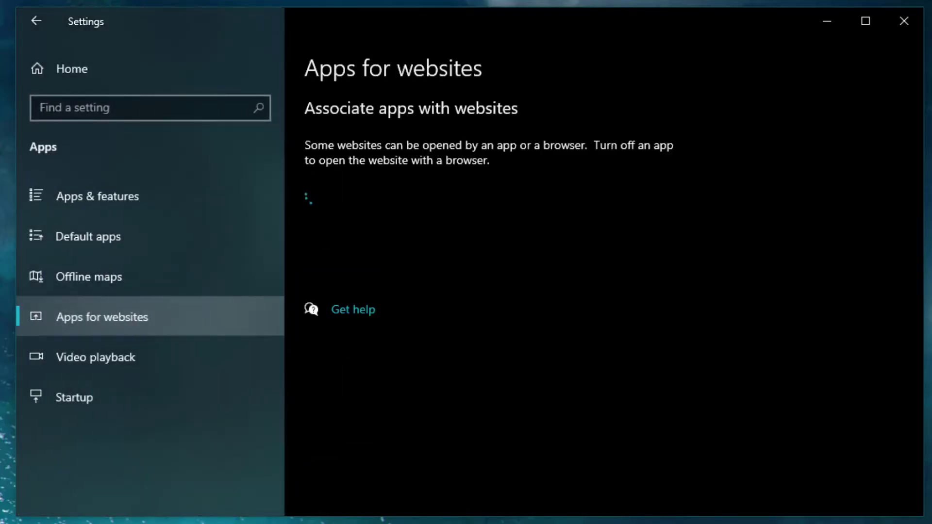
left_click(563, 196)
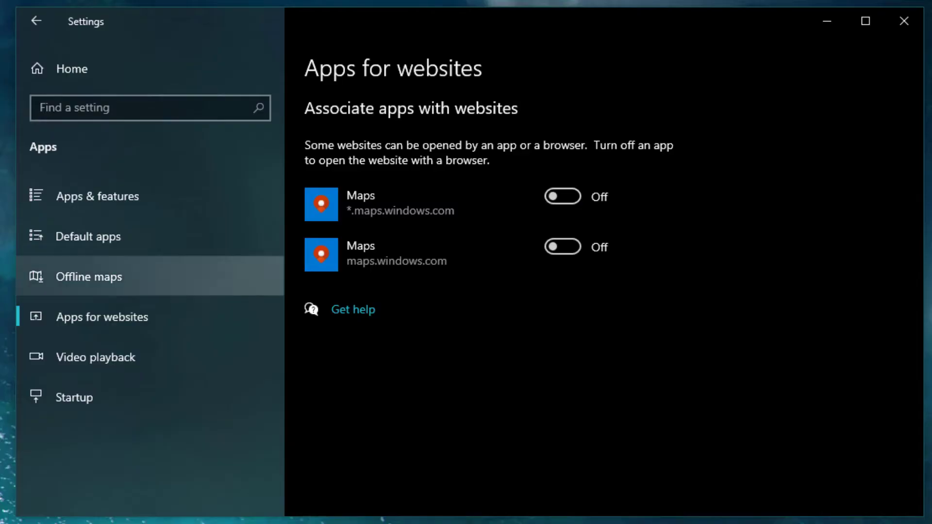
Step: Examine the metered connection and automatic map update options in the Offline maps settings
left_click(89, 277)
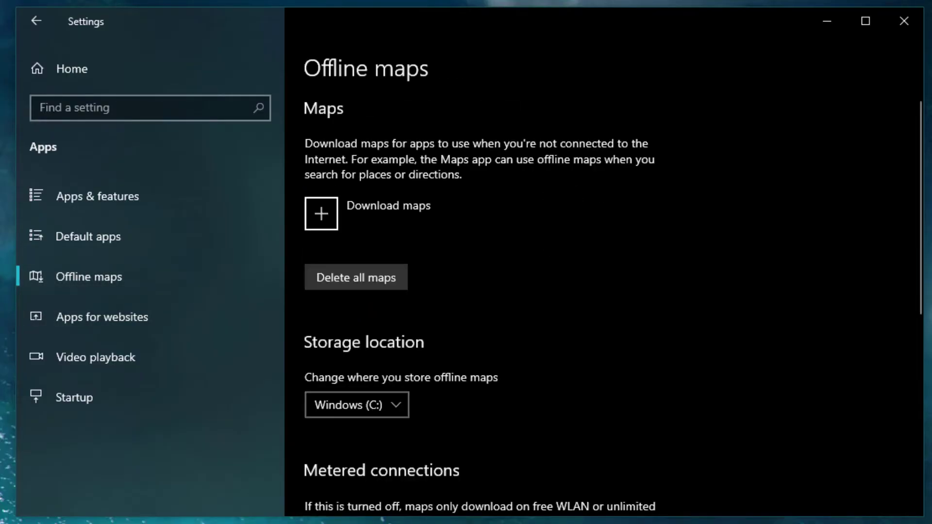
scroll(614, 301, "down", 10)
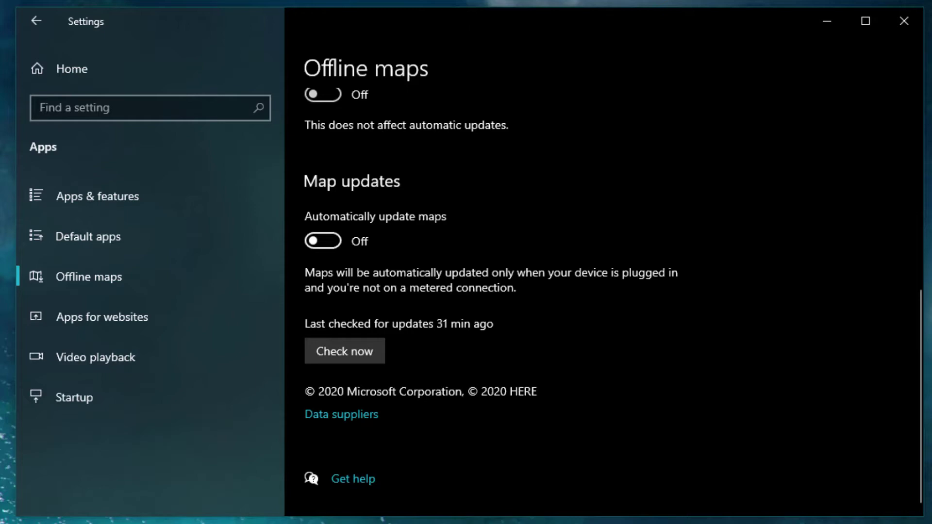
scroll(603, 262, "up", 5)
scroll(603, 262, "up", 2)
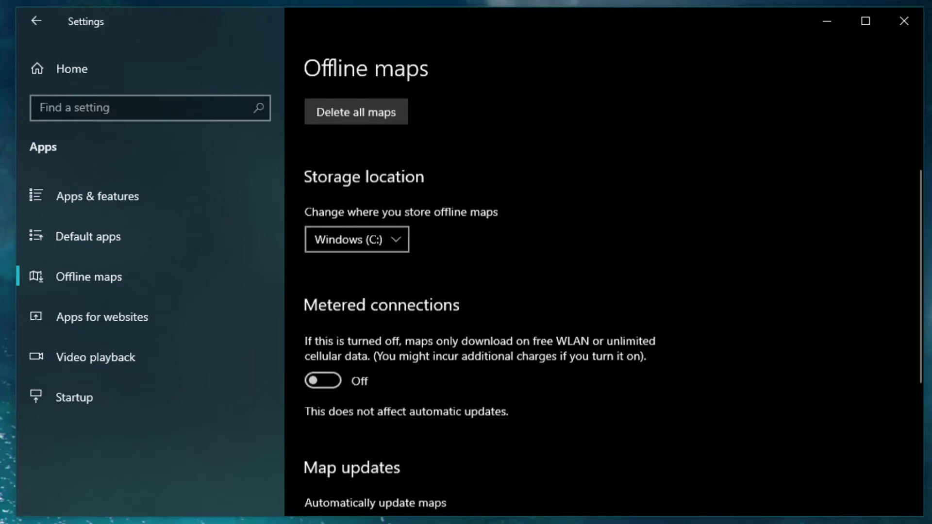
Step: Review the startup apps in the Apps settings and turn off BitTorrent
left_click(74, 398)
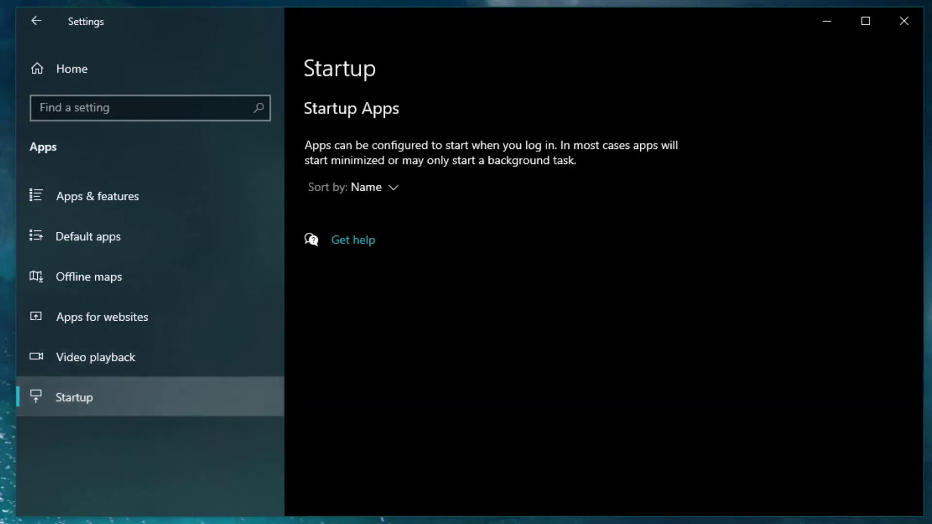
scroll(603, 310, "down", 5)
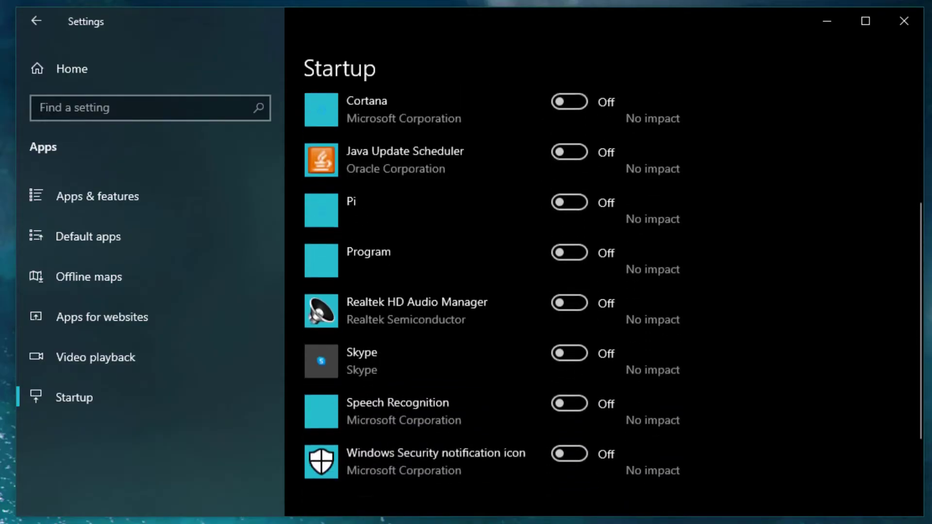
left_click(569, 274)
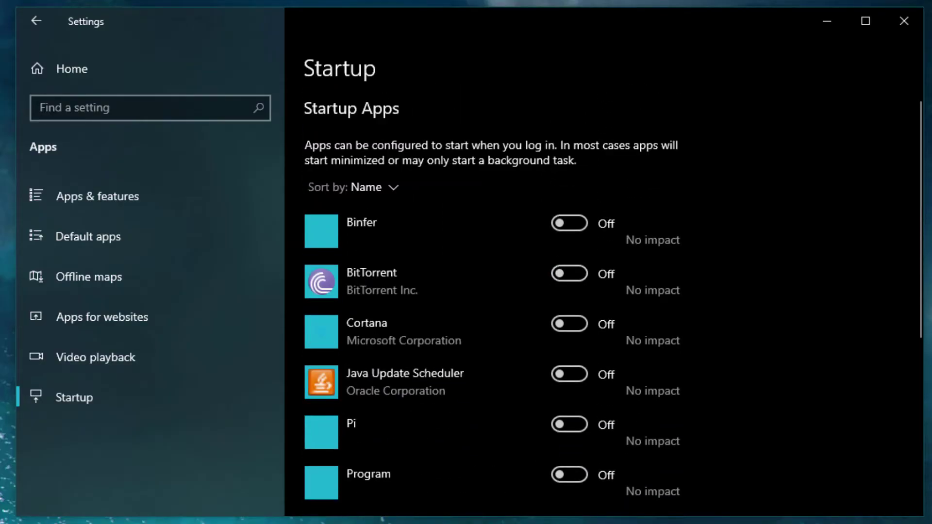
scroll(613, 302, "down", 5)
scroll(614, 302, "up", 5)
scroll(614, 302, "down", 5)
left_click(96, 357)
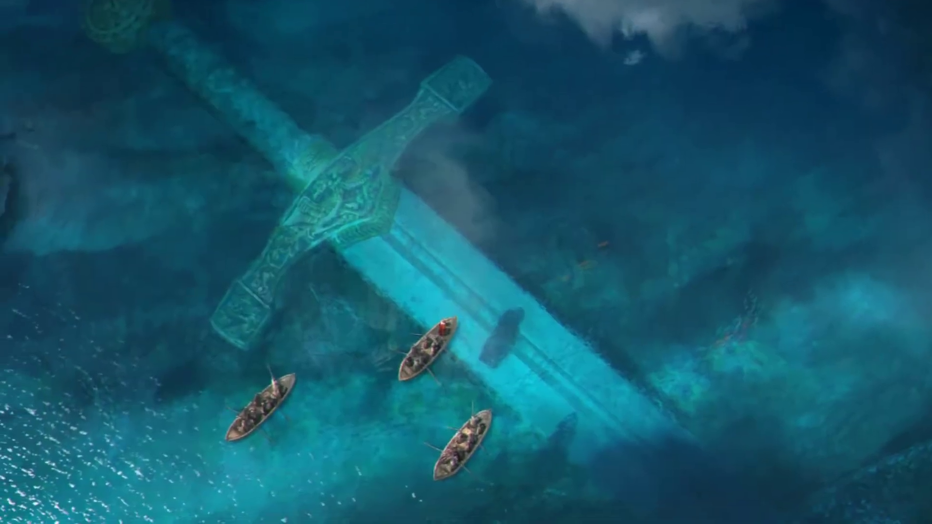
Step: Return to the desktop and open the list of startup apps in Task Manager
right_click(573, 138)
left_click(613, 183)
right_click(550, 499)
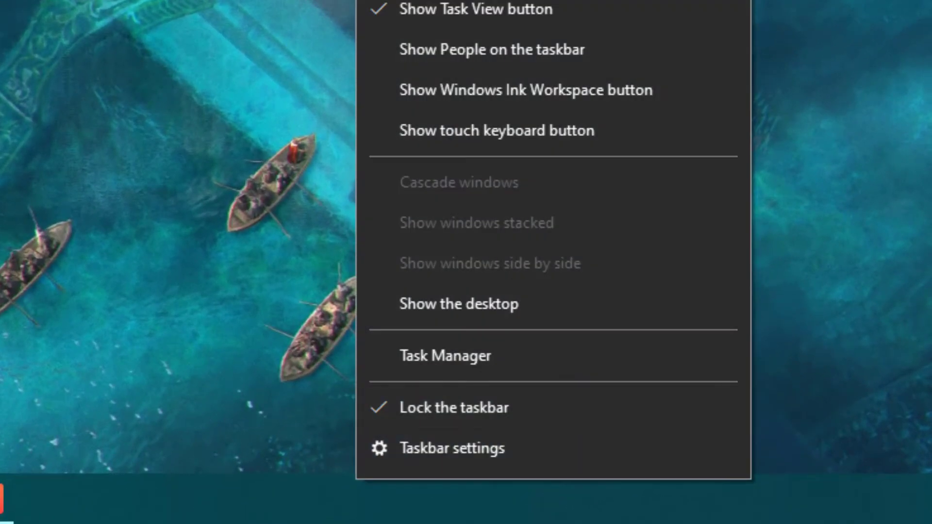
left_click(462, 389)
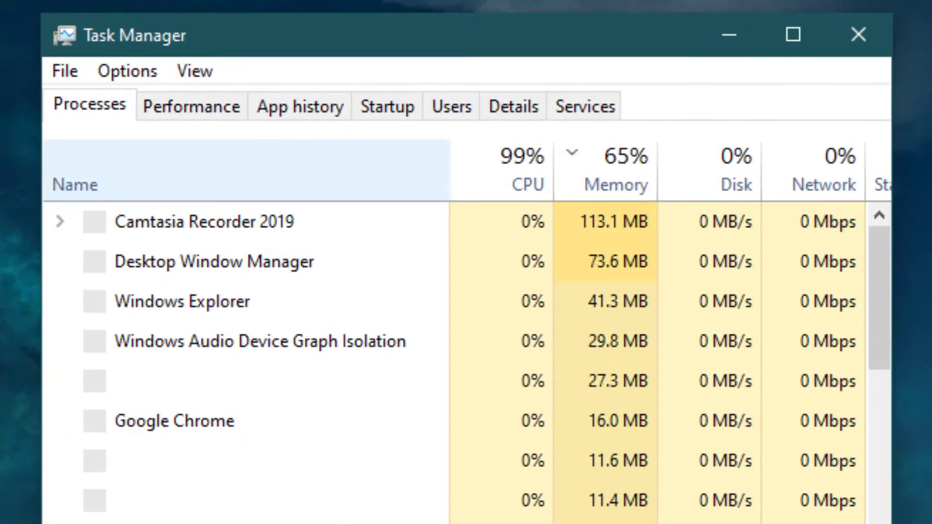
left_click(387, 107)
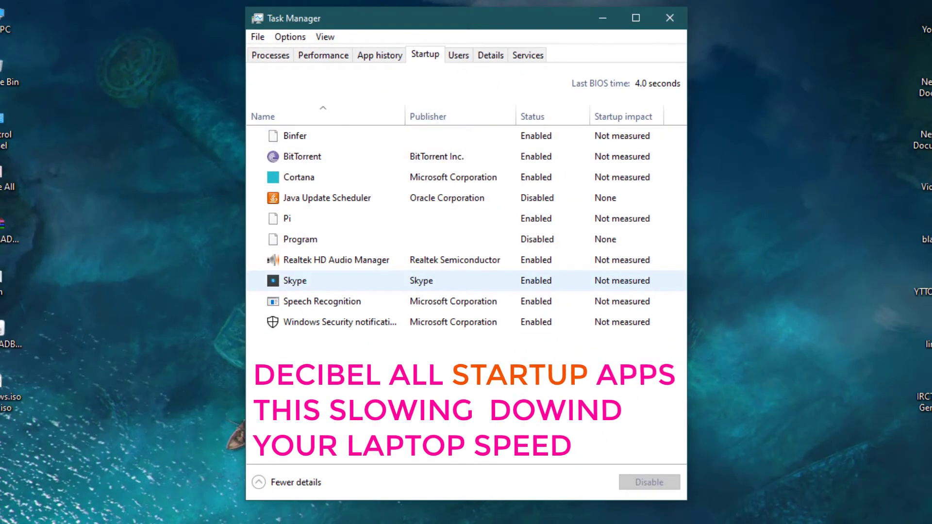
Step: Disable the Binfer, BitTorrent and Cortana entries so they do not run at startup
left_click(311, 136)
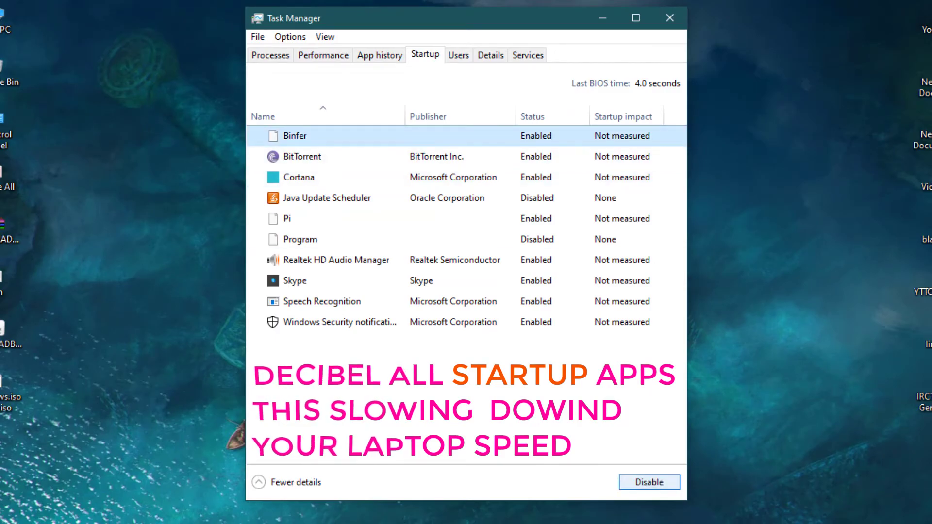
left_click(649, 482)
right_click(534, 157)
left_click(571, 169)
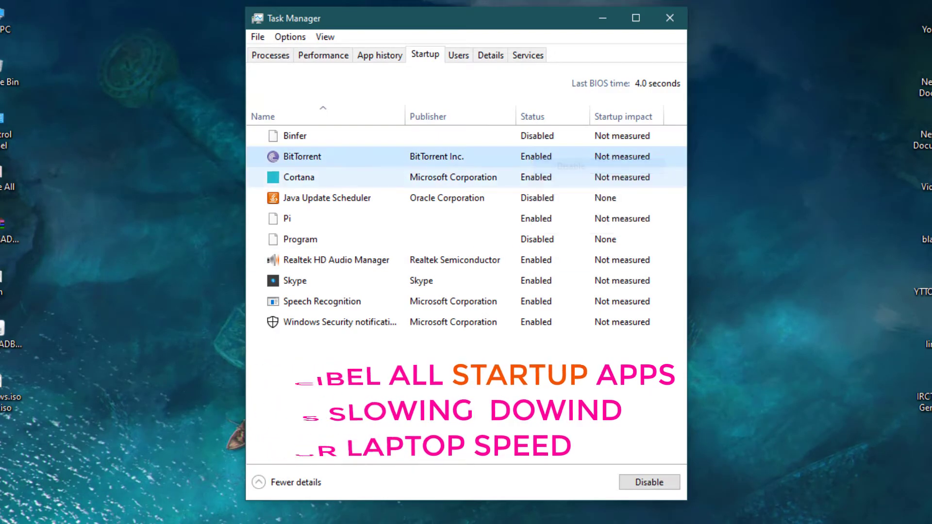
right_click(545, 178)
left_click(559, 185)
Step: Disable the Pi startup entry and switch the Program entry to enabled
right_click(532, 204)
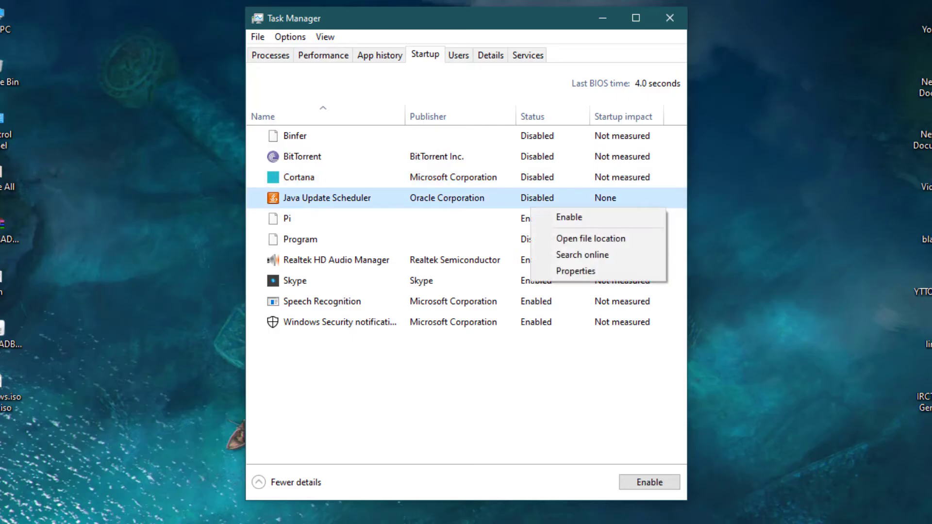
right_click(531, 219)
left_click(558, 230)
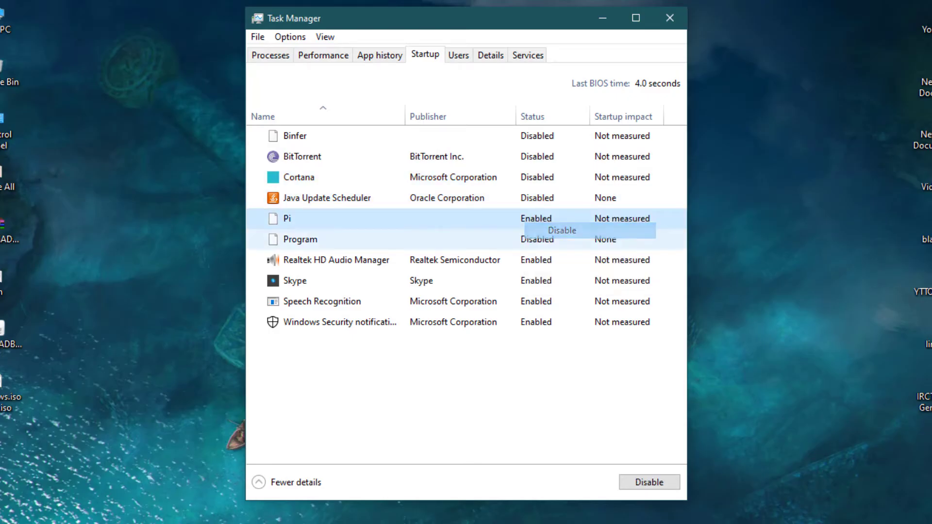
right_click(533, 240)
left_click(559, 253)
Step: Disable the Realtek HD Audio Manager, Skype and Program startup entries
right_click(533, 262)
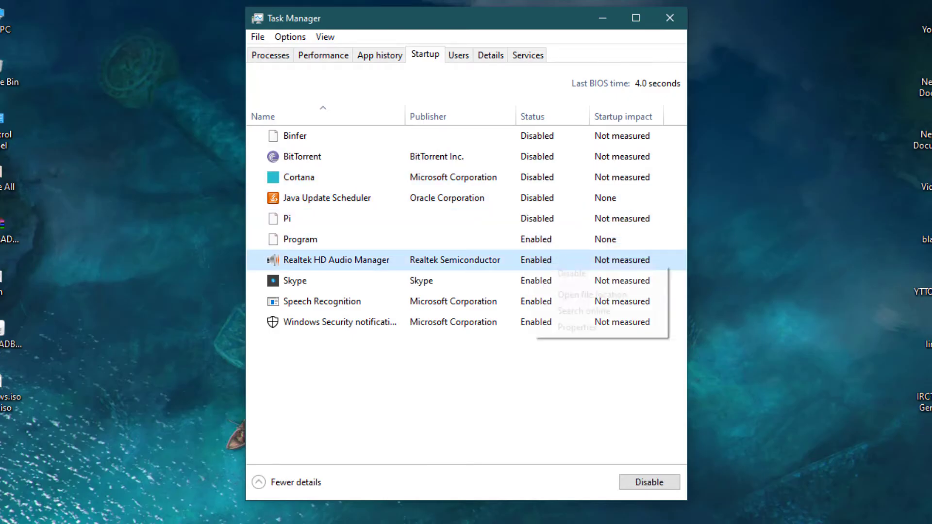
right_click(522, 283)
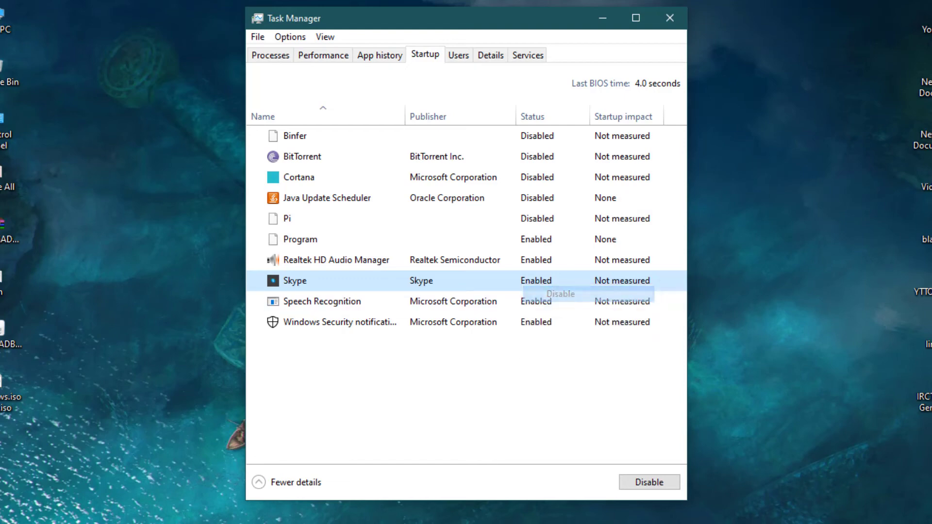
right_click(534, 264)
right_click(523, 232)
left_click(561, 239)
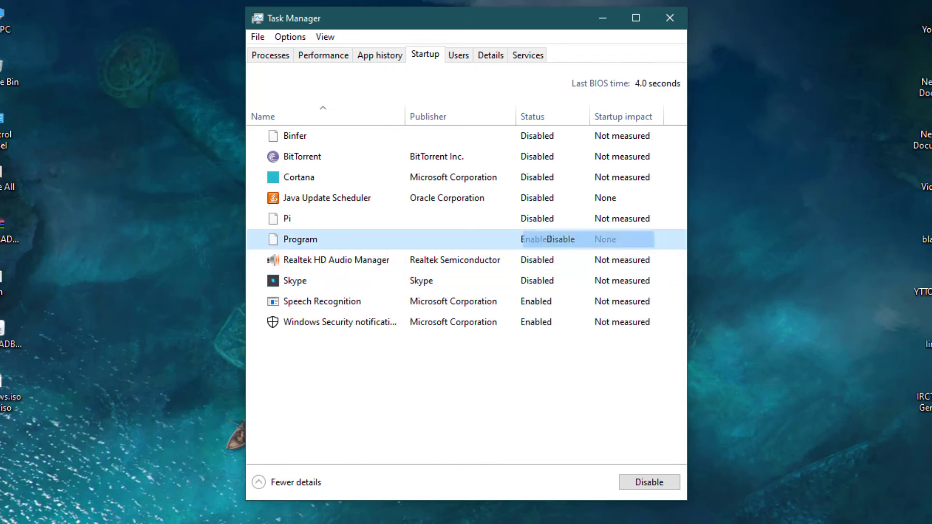
Step: Disable the Speech Recognition and Windows Security notification startup entries
right_click(534, 301)
left_click(571, 307)
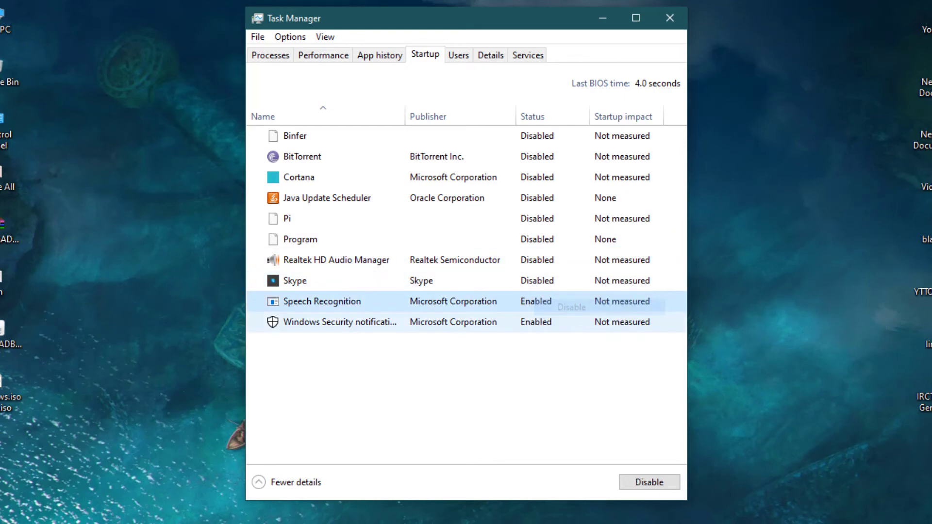
right_click(534, 322)
left_click(571, 328)
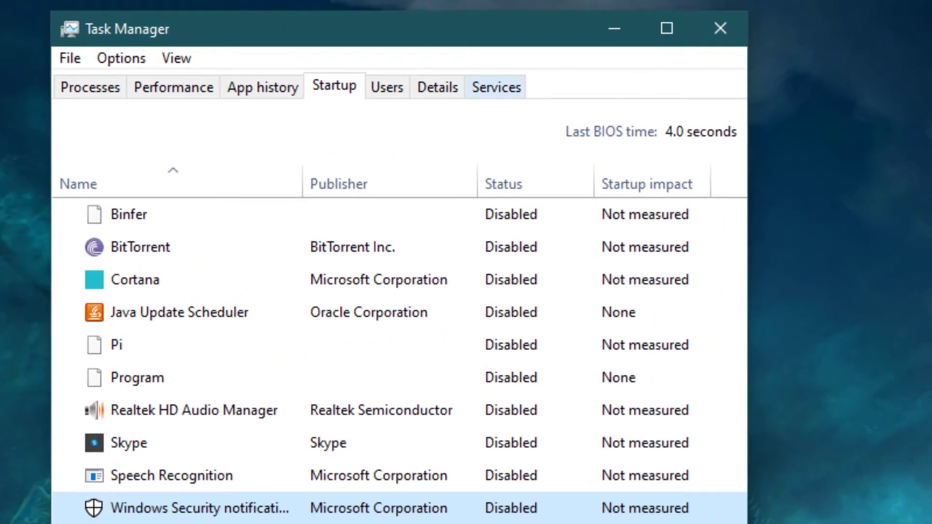
Step: Open the Services console from Task Manager and stop the Xbox Live Auth Manager service
left_click(497, 87)
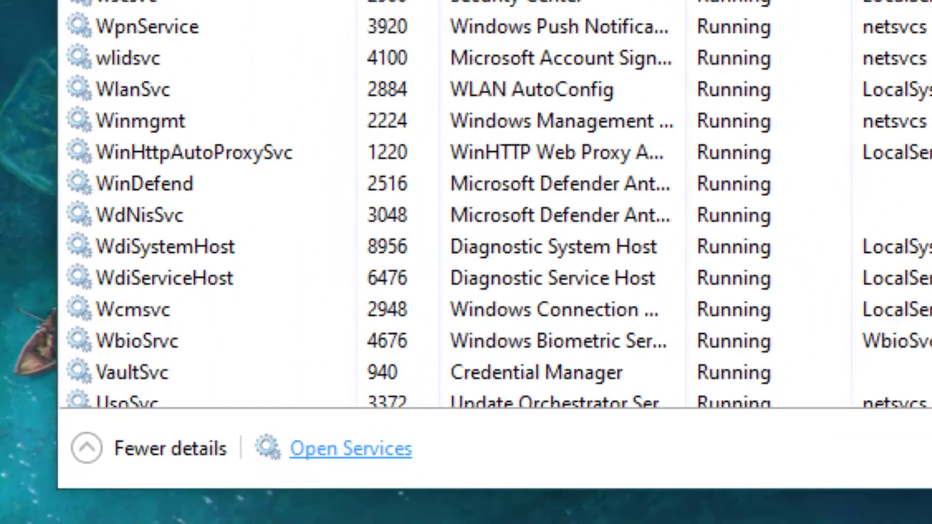
left_click(351, 450)
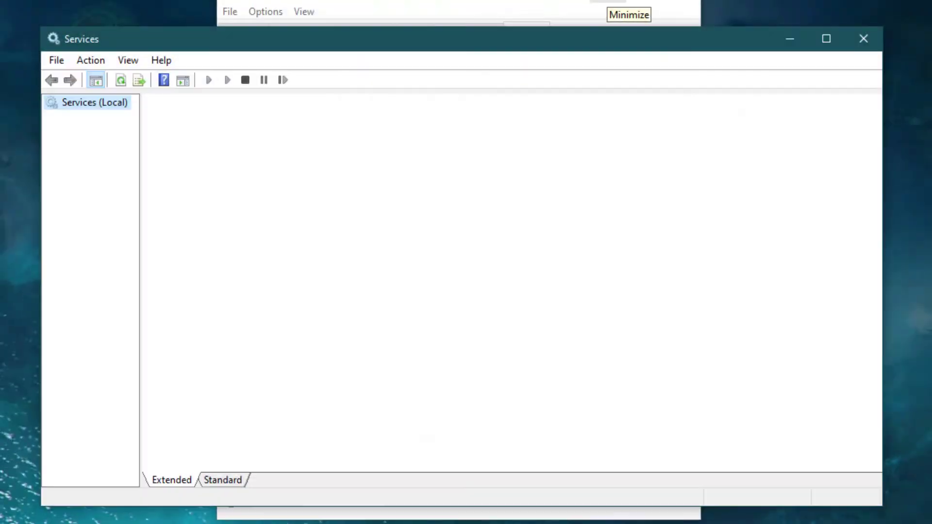
left_click(395, 312)
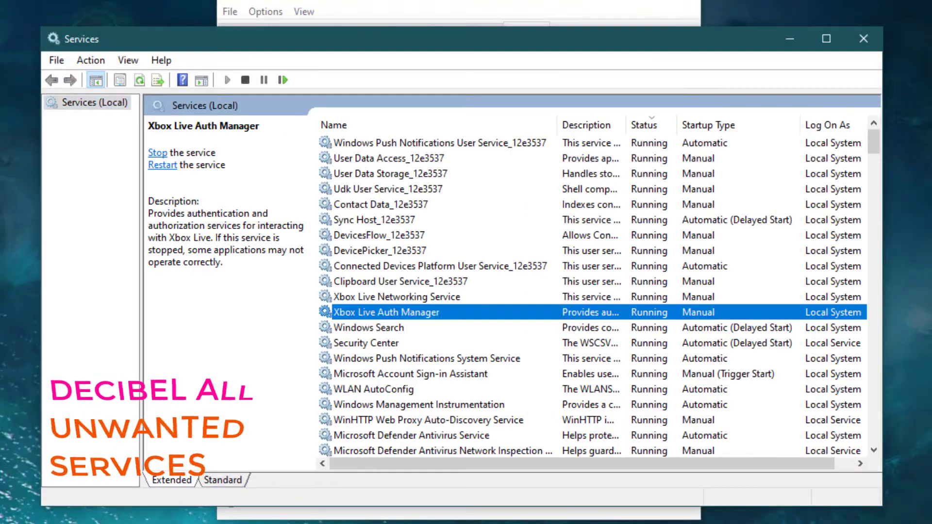
right_click(396, 313)
left_click(432, 341)
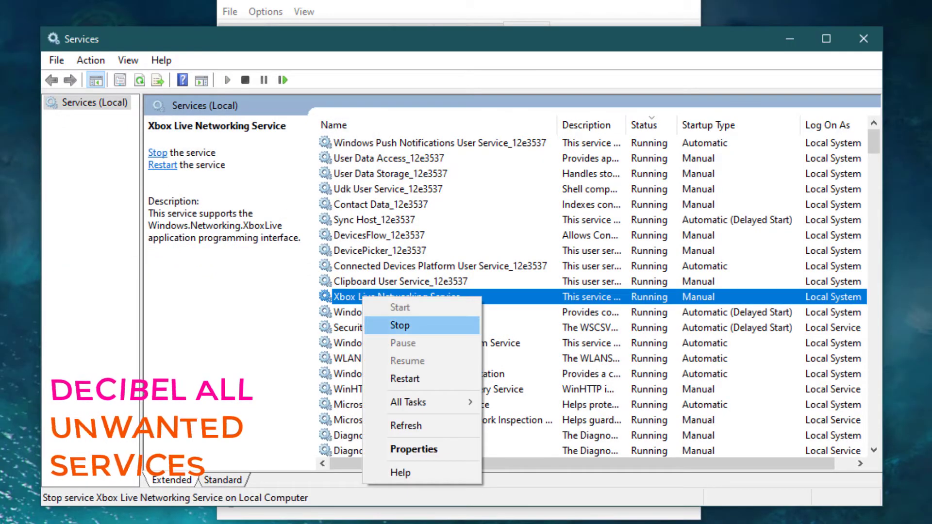
Step: Stop the Xbox Live Networking Service, Windows Search and Sync Host_12e3537 services
left_click(400, 326)
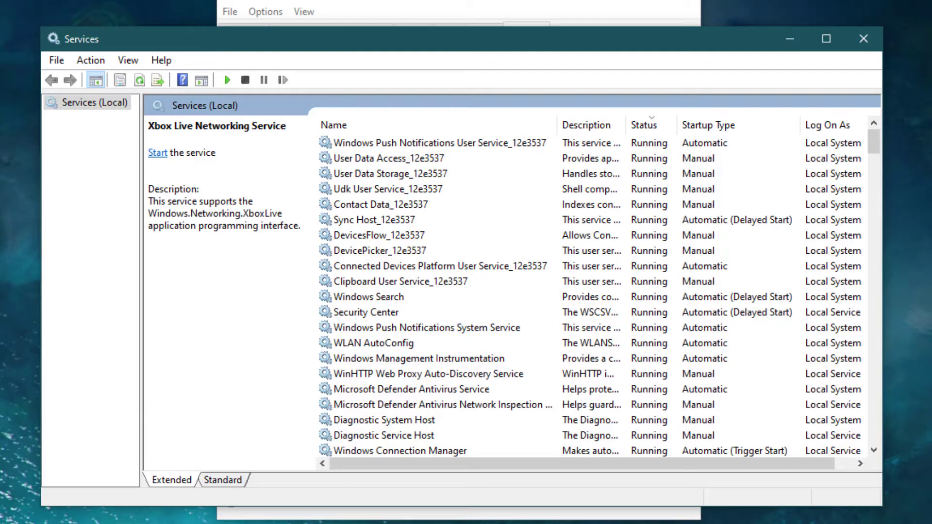
right_click(389, 297)
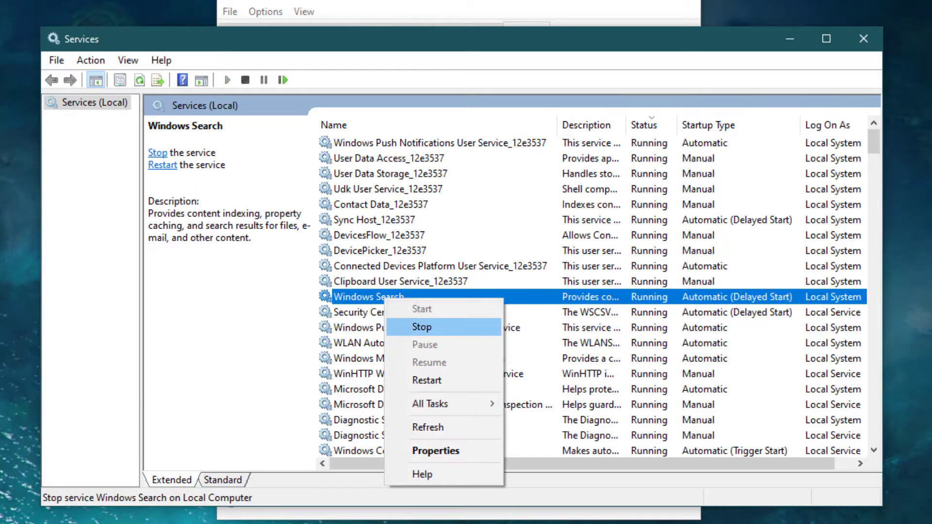
left_click(407, 326)
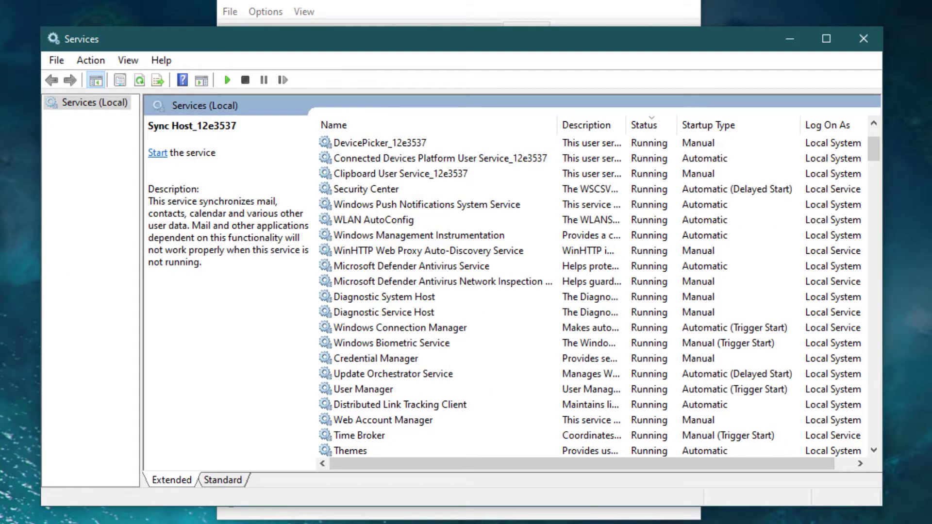
Step: Set the Windows Biometric Service's startup type to Disabled, stop the service and apply the change
right_click(379, 342)
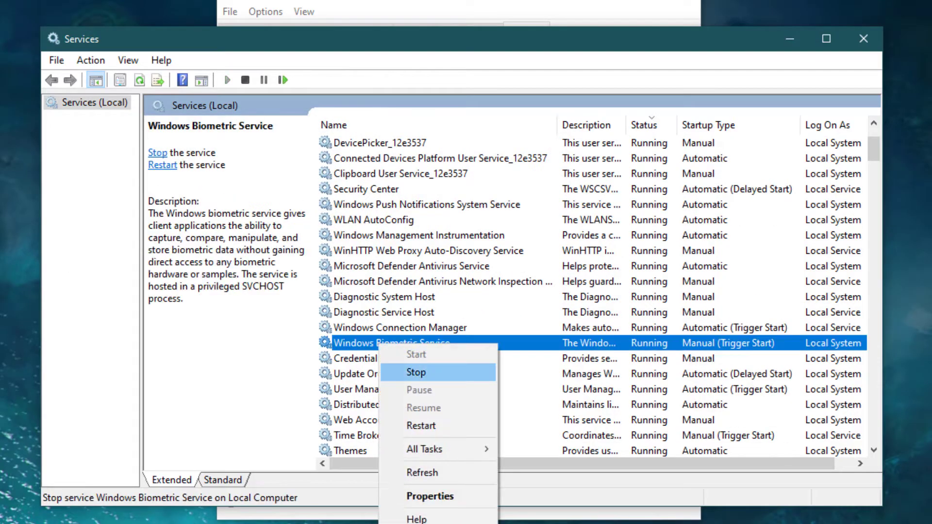
left_click(429, 496)
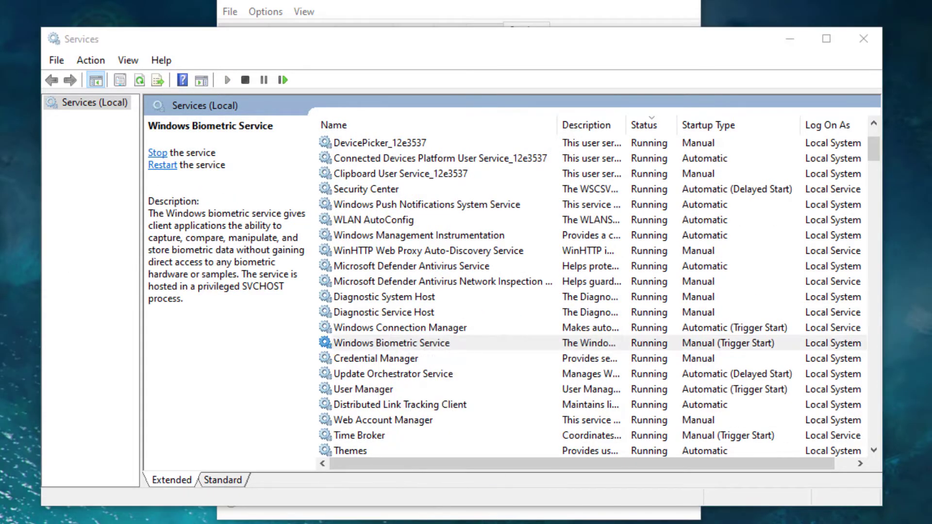
left_click(496, 259)
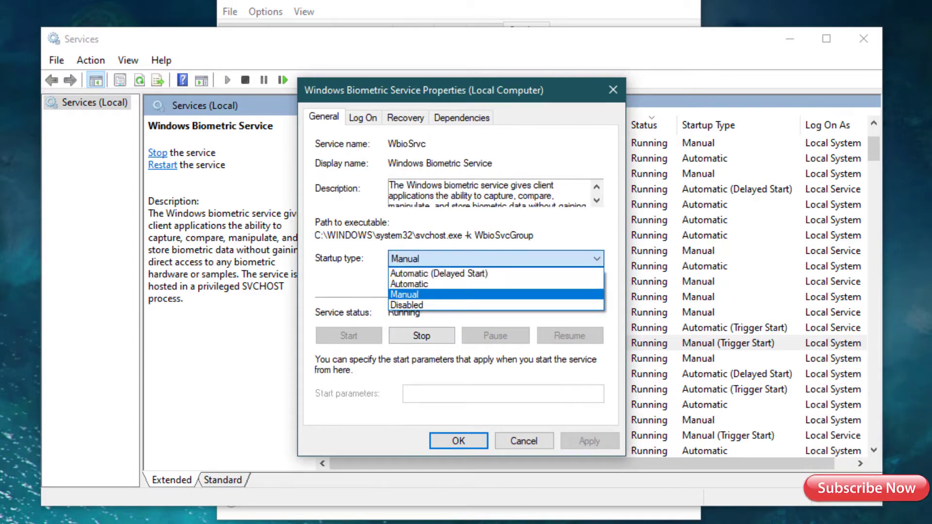
left_click(466, 305)
left_click(422, 336)
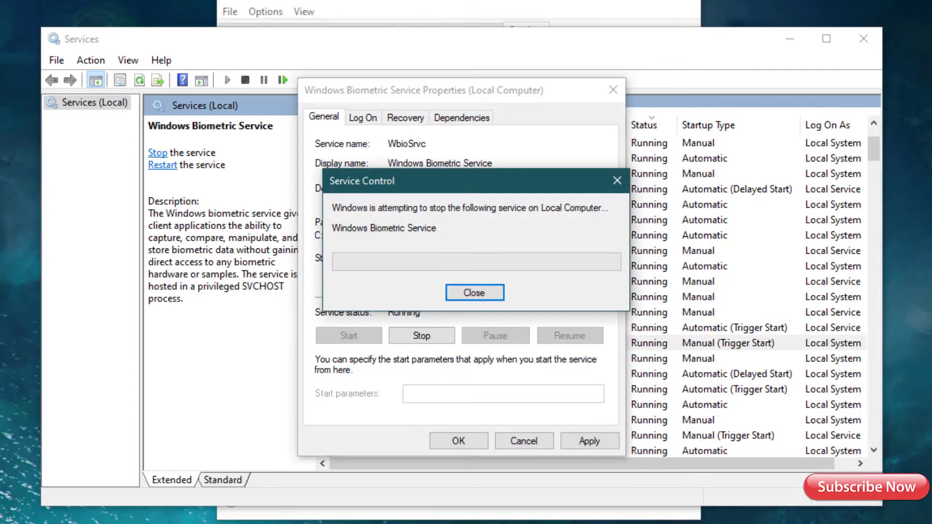
left_click(590, 441)
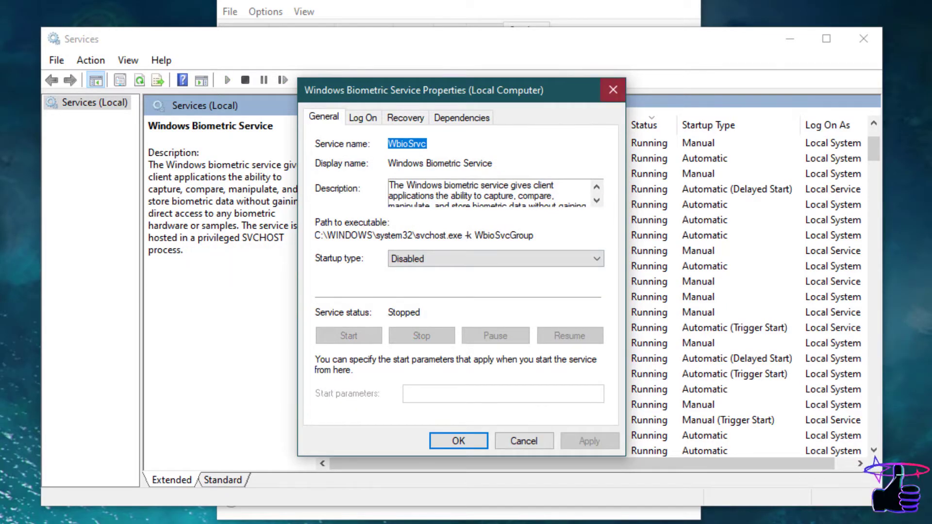
left_click(614, 89)
Step: Stop the Diagnostic System Host service, and stop TeamViewer with its startup type set to Disabled
right_click(377, 298)
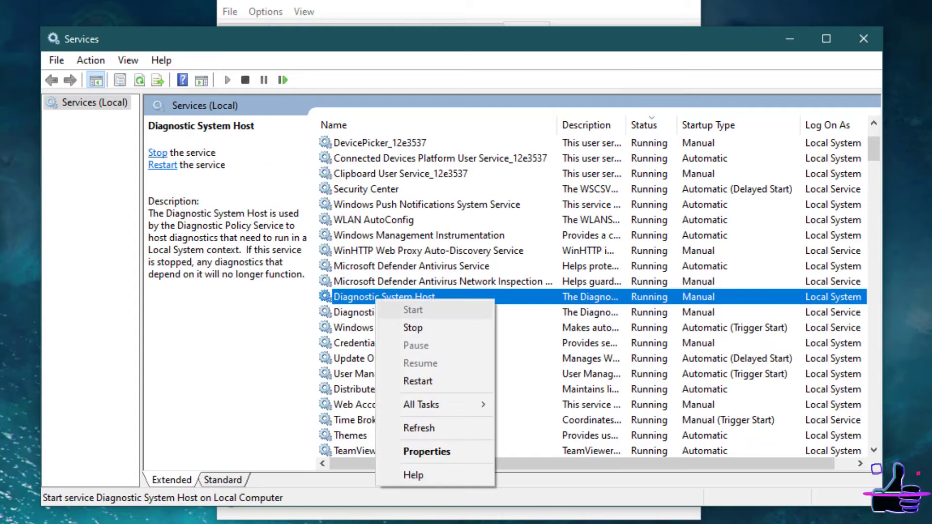
left_click(413, 328)
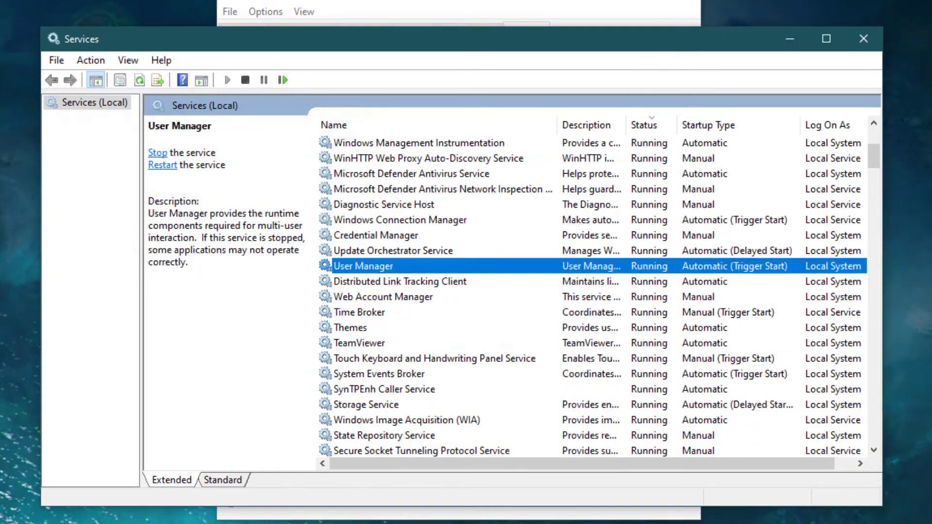
right_click(370, 342)
left_click(421, 497)
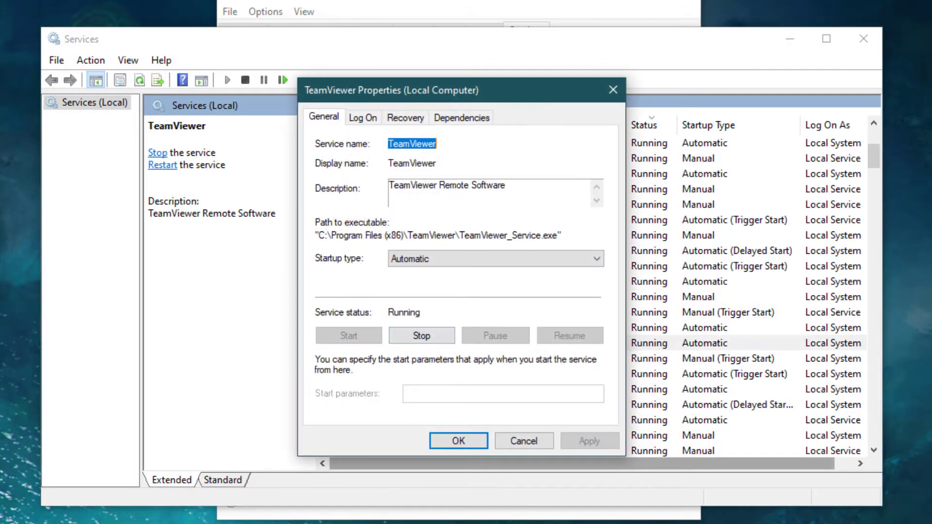
left_click(485, 259)
left_click(428, 305)
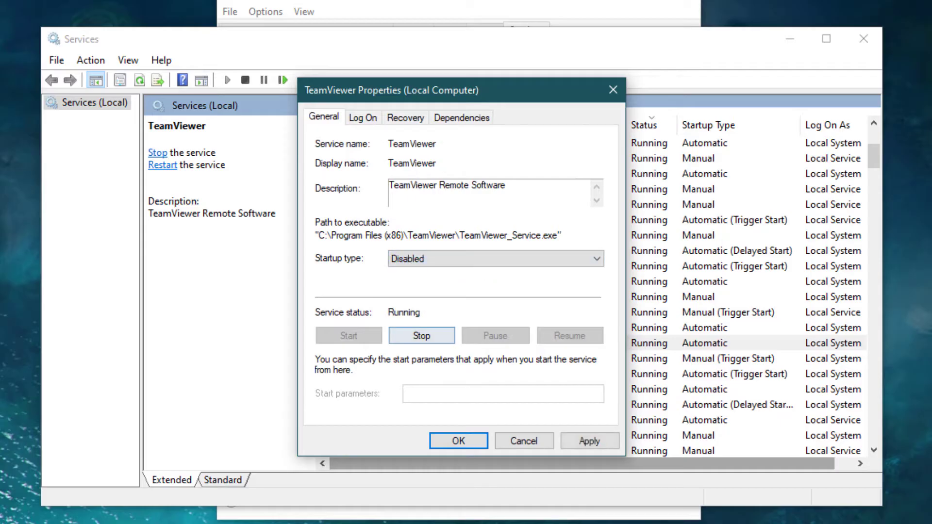
left_click(421, 335)
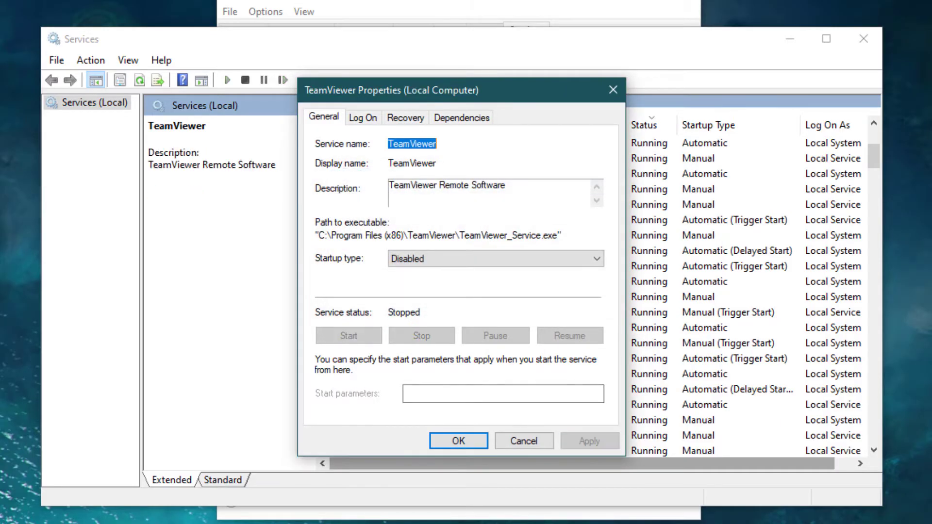
key("Return")
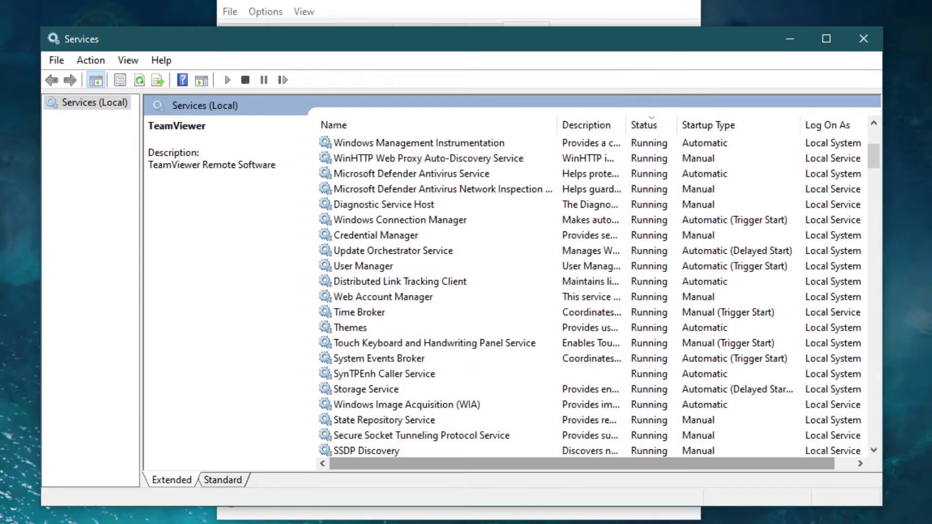
Step: Find the Windows Search service further down the list and stop it again
scroll(593, 296, "down", 9)
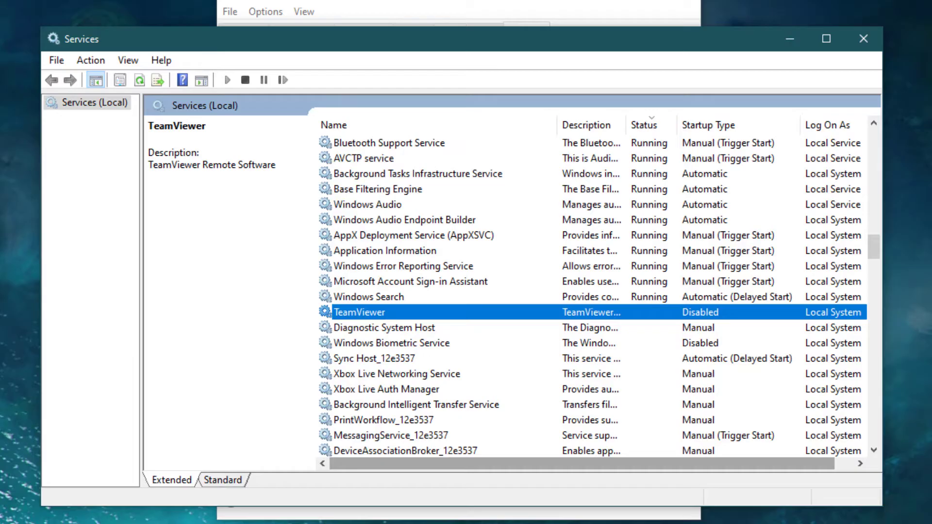
left_click(381, 297)
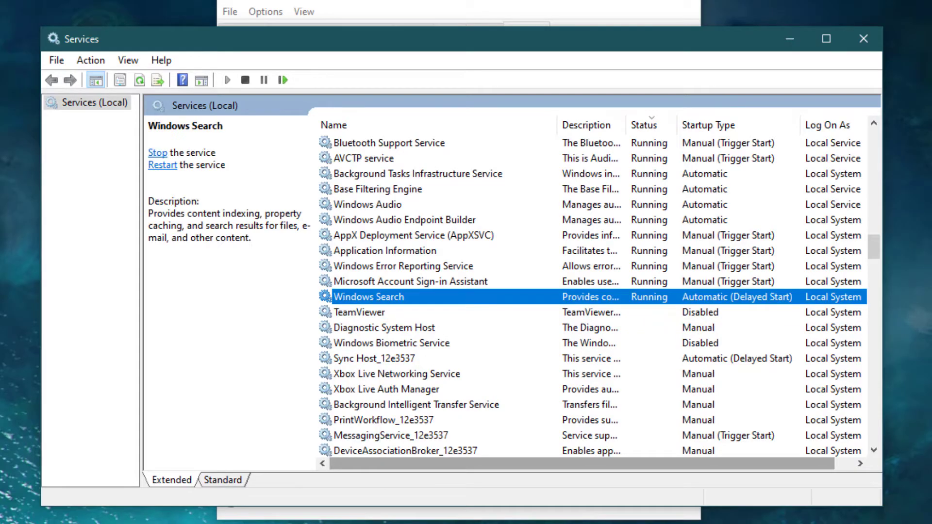
right_click(380, 297)
left_click(418, 327)
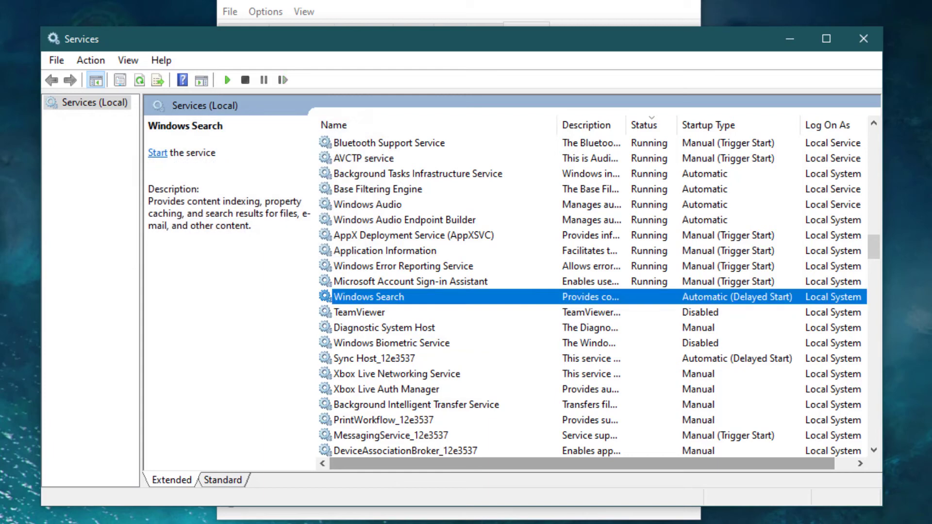
Step: Set the Xbox Live Networking Service's startup type to Disabled and apply the change
left_click(388, 374)
right_click(389, 374)
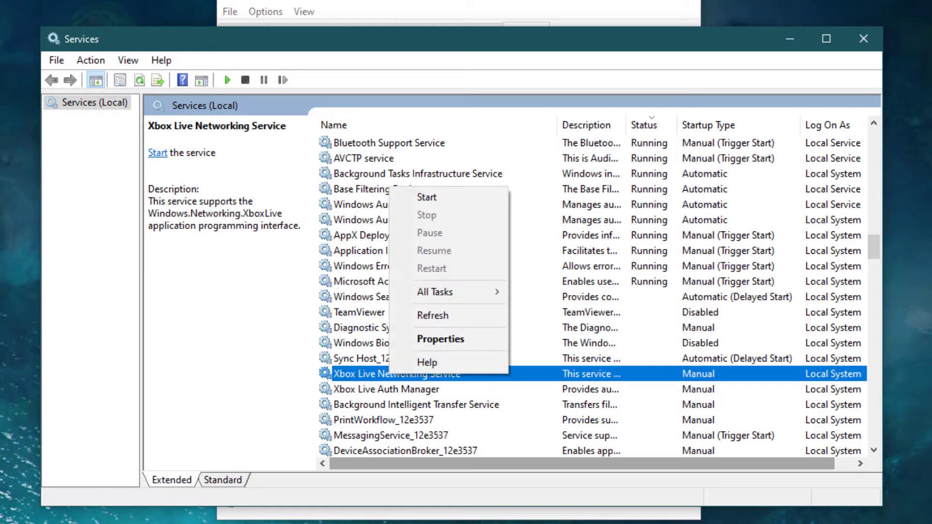
left_click(439, 339)
left_click(447, 258)
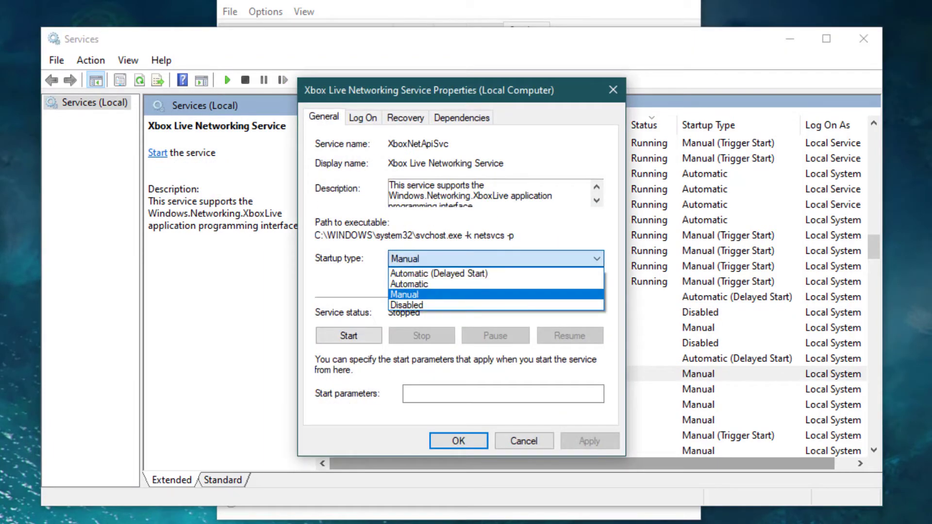
left_click(427, 305)
left_click(590, 442)
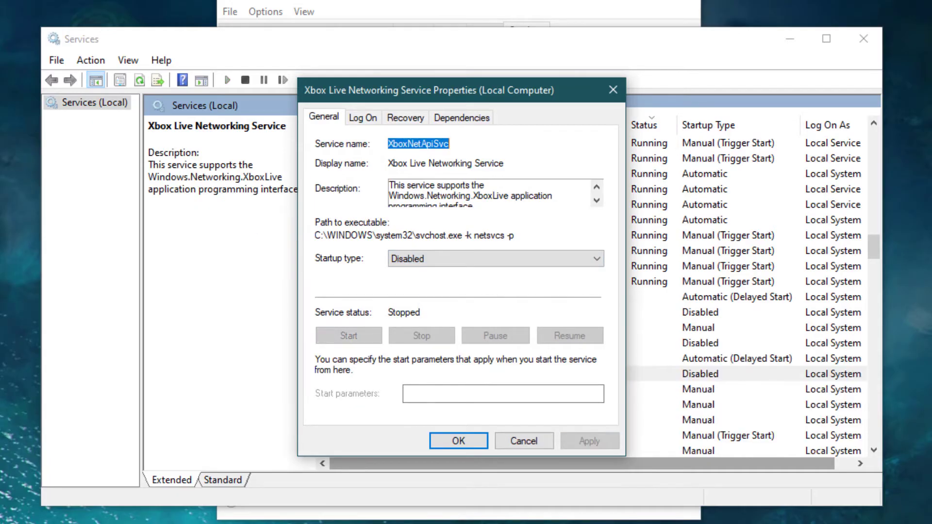
left_click(459, 442)
Step: Set the Xbox Live Auth Manager service's startup type to Disabled and apply the change
right_click(418, 389)
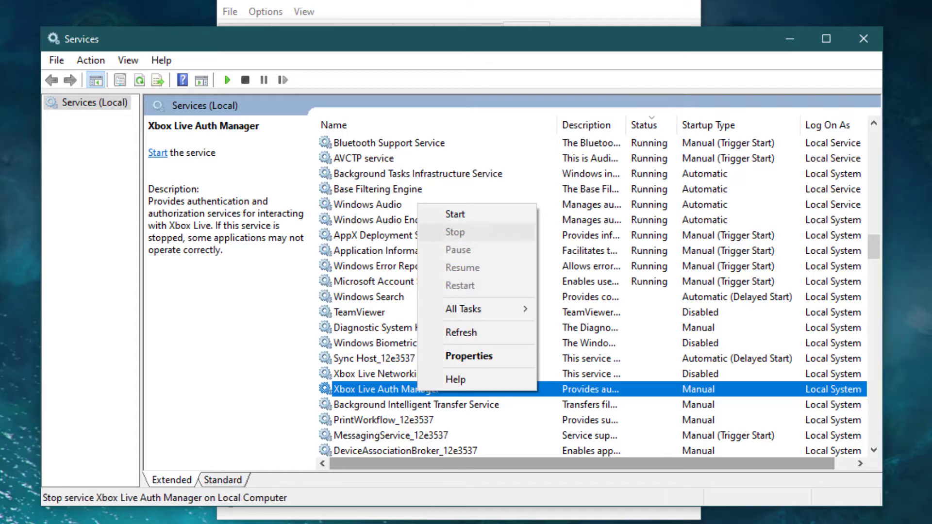
left_click(469, 356)
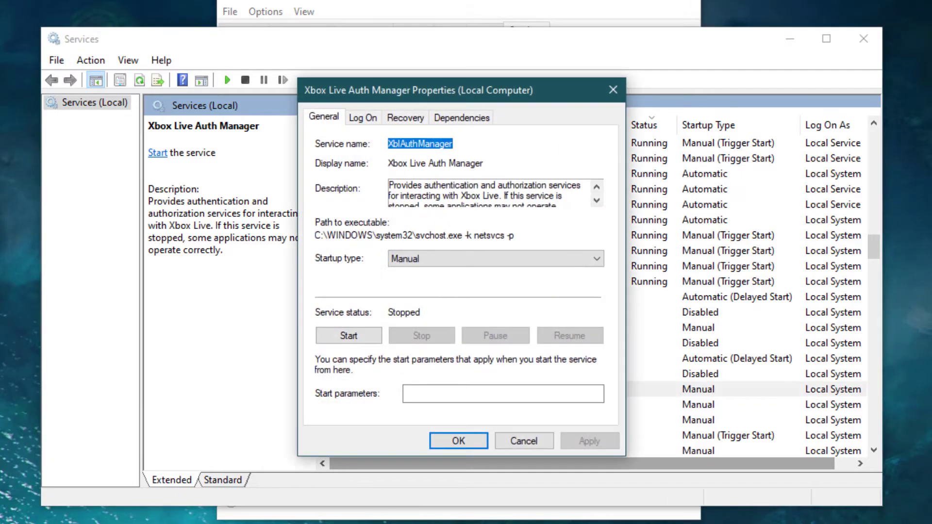
left_click(495, 259)
left_click(496, 305)
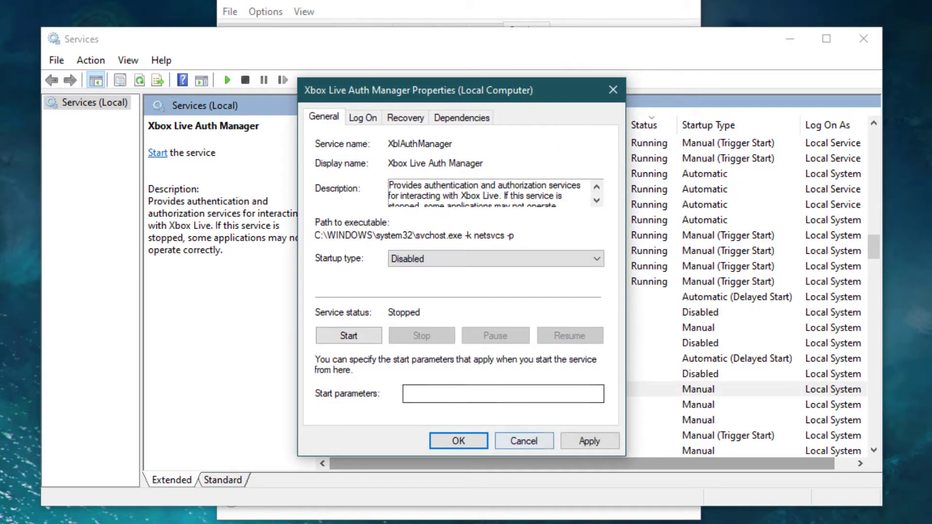
left_click(590, 441)
left_click(459, 442)
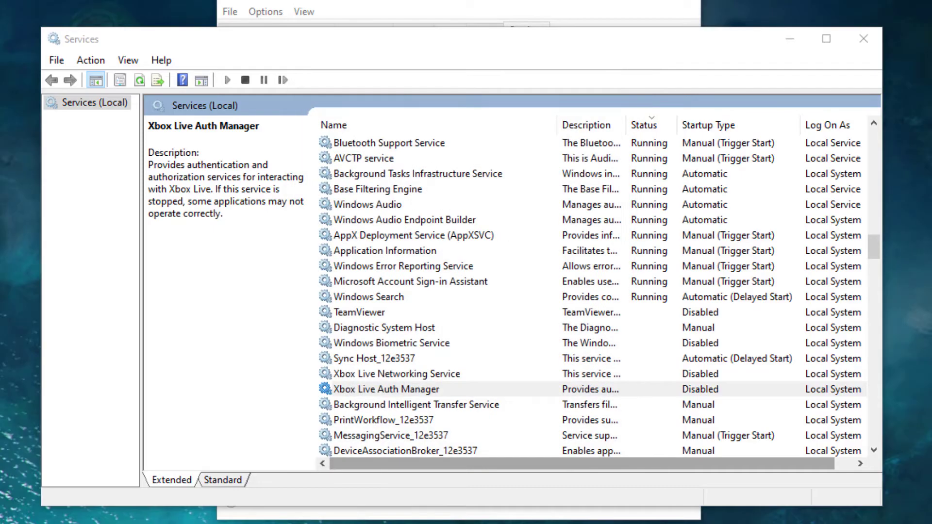
scroll(592, 291, "down", 2)
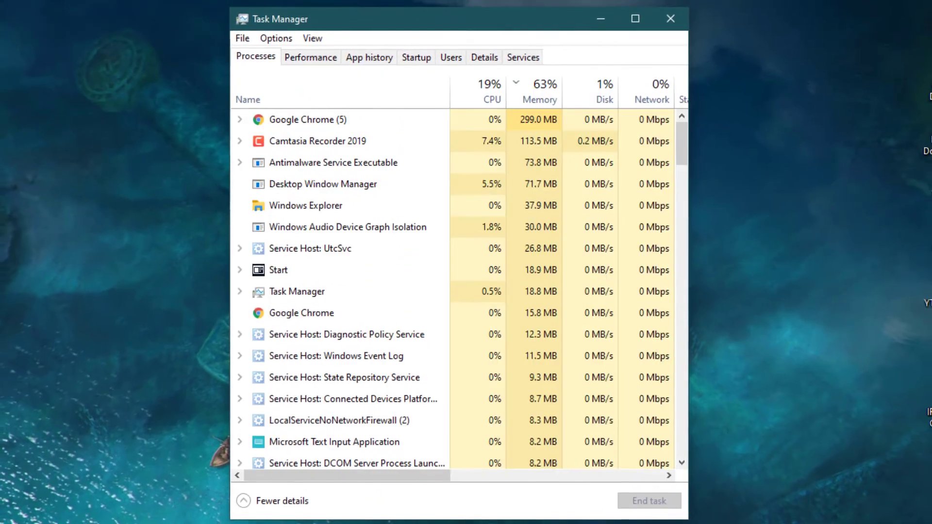
Step: Close Task Manager and refresh the desktop
left_click(671, 18)
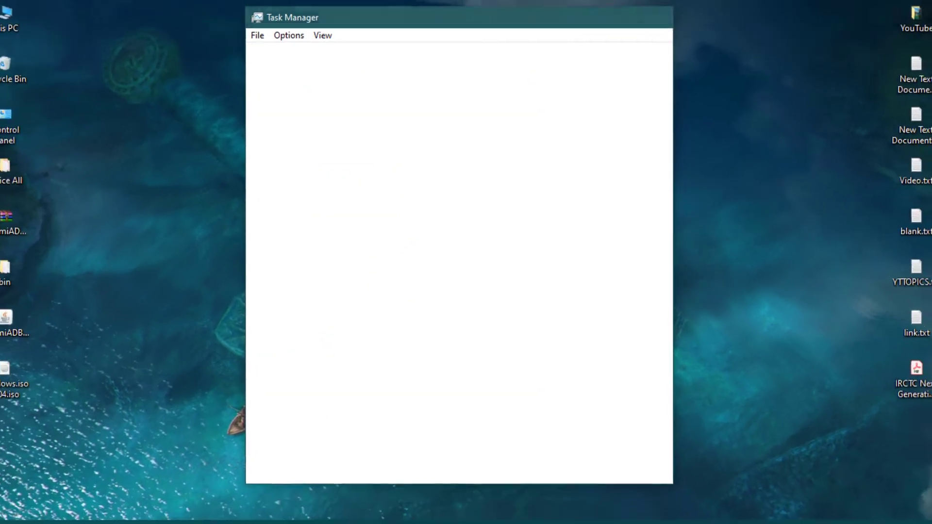
right_click(430, 146)
left_click(448, 185)
right_click(449, 190)
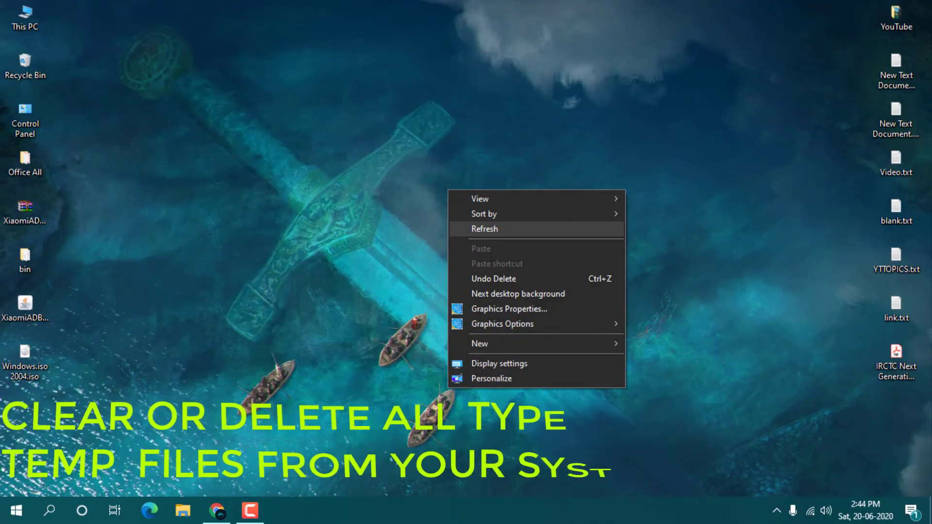
left_click(484, 229)
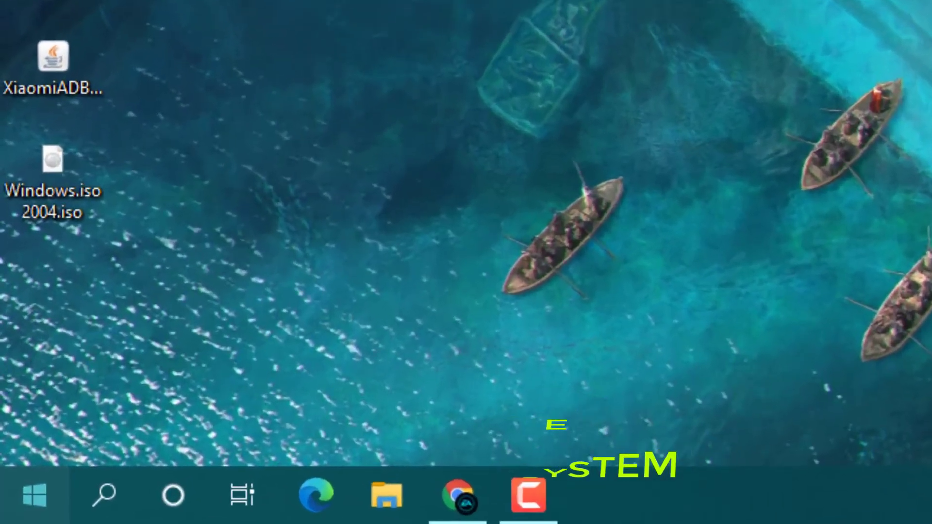
Step: Open the user's temporary files folder by running %temp%
right_click(9, 511)
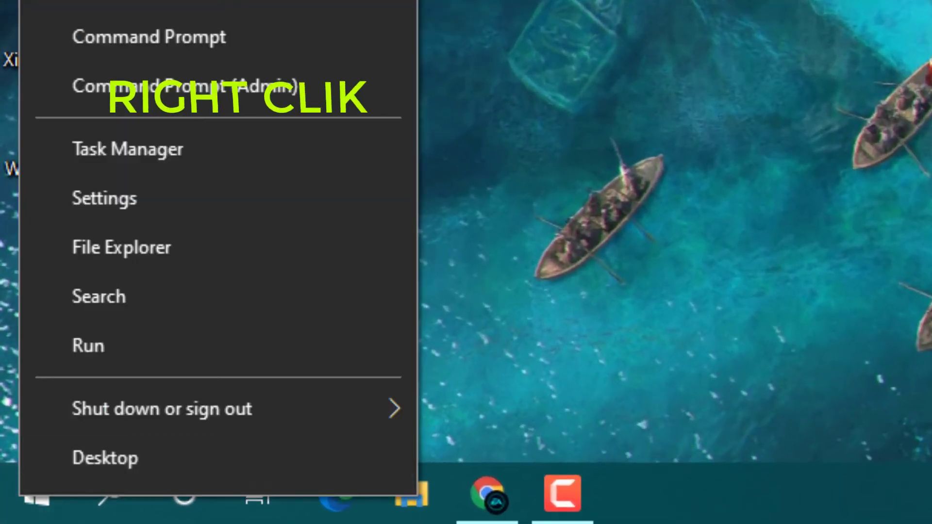
key("r")
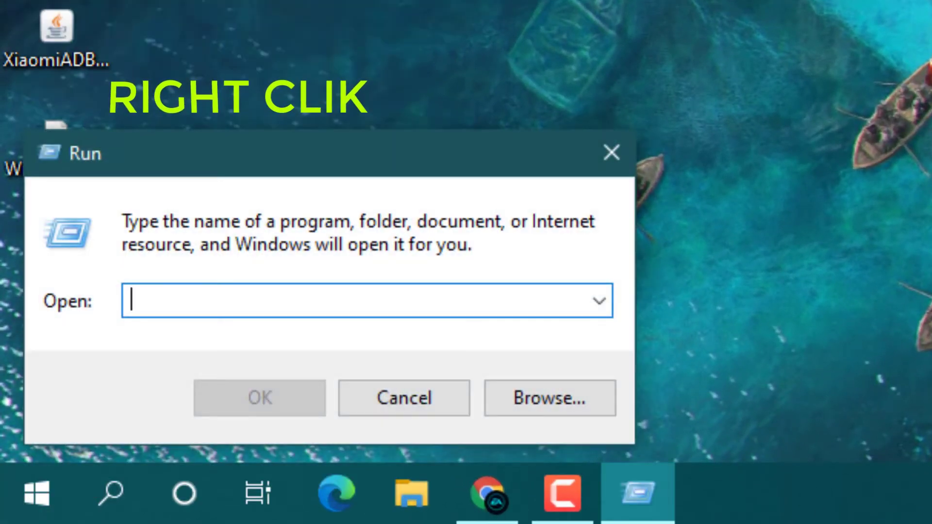
type("%te")
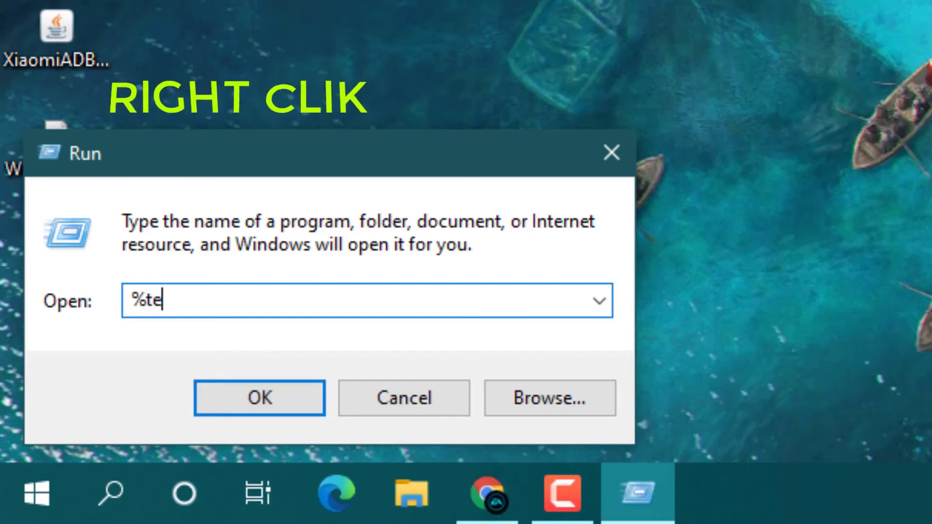
type("mp")
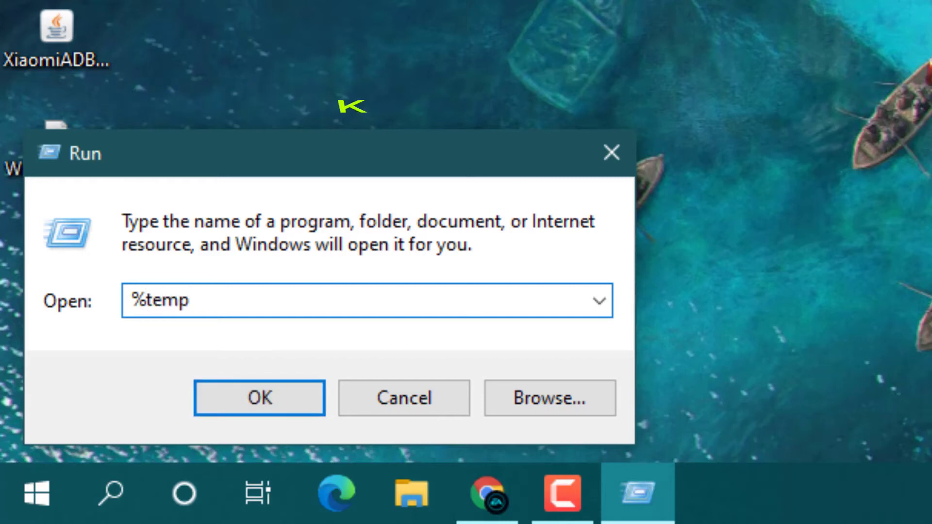
type("%")
key("Return")
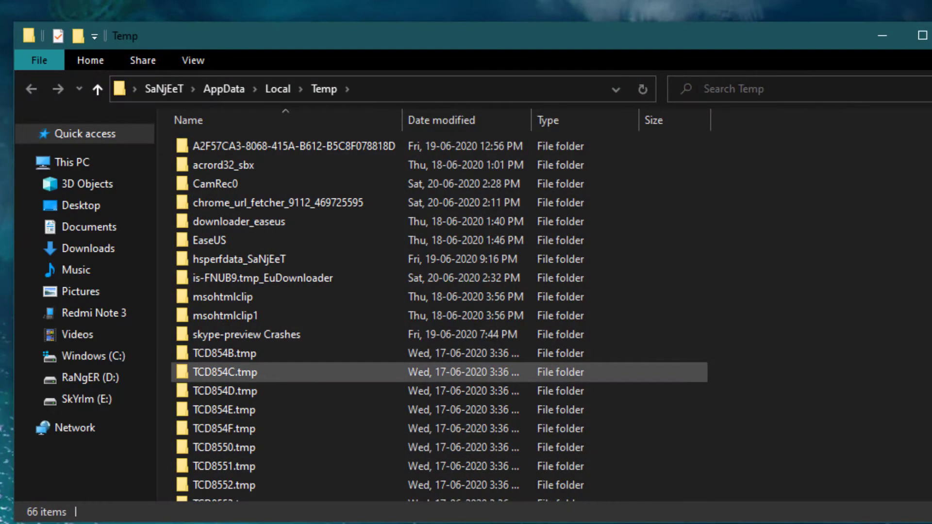
Step: Permanently delete all items in the Temp folder, skipping every file that is in use
key("ctrl+a")
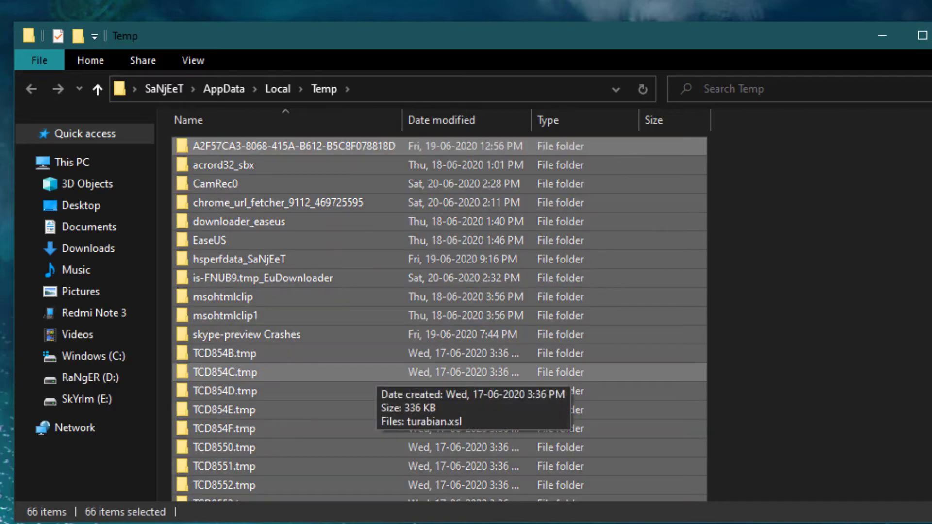
key("shift+Delete")
key("Return")
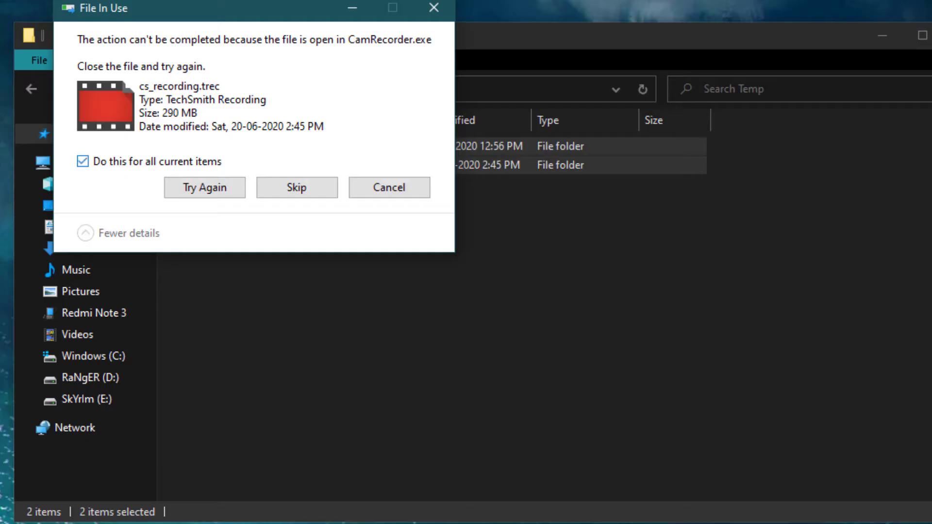
left_click(297, 188)
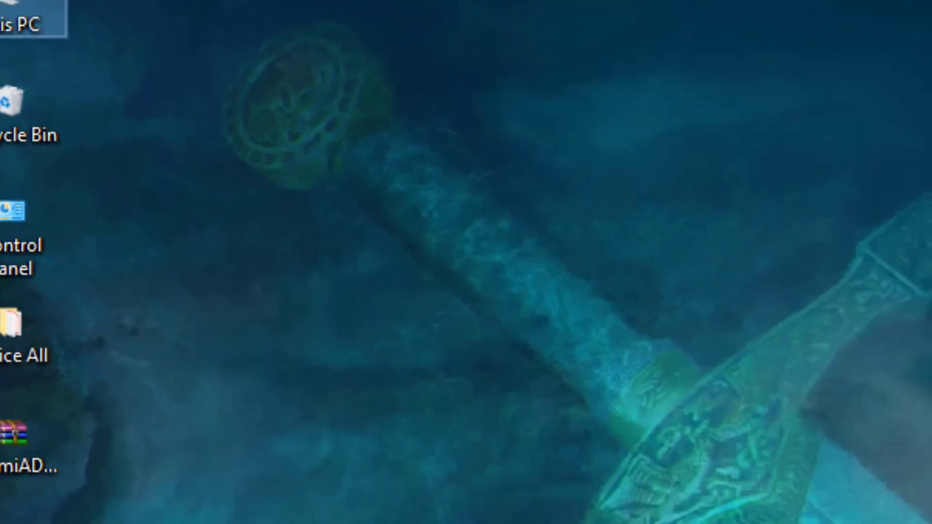
Step: Start Disk Cleanup from the properties of the Windows (C:) drive and place both windows side by side
key("Return")
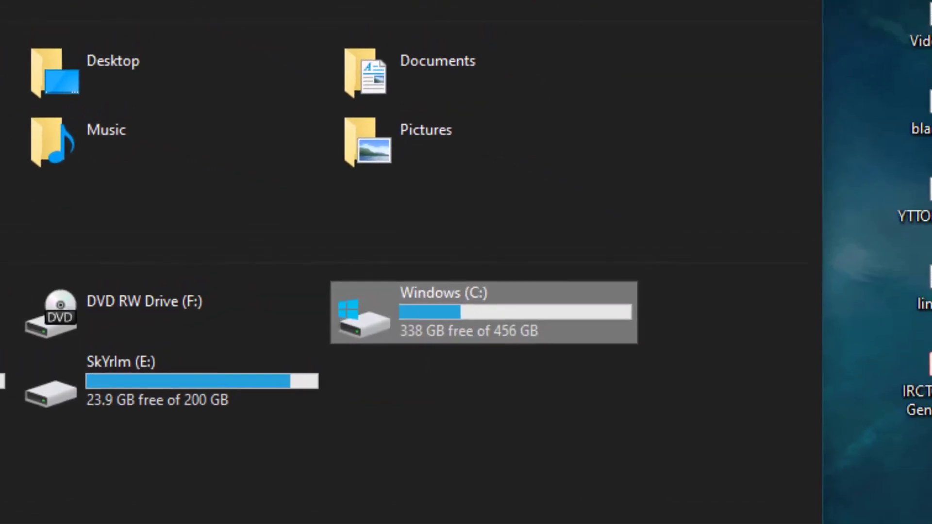
right_click(454, 321)
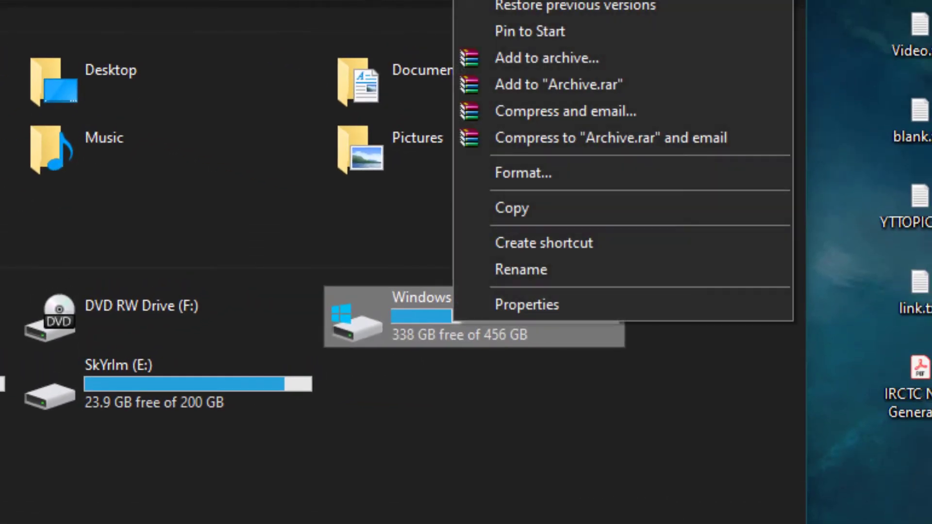
left_click(529, 304)
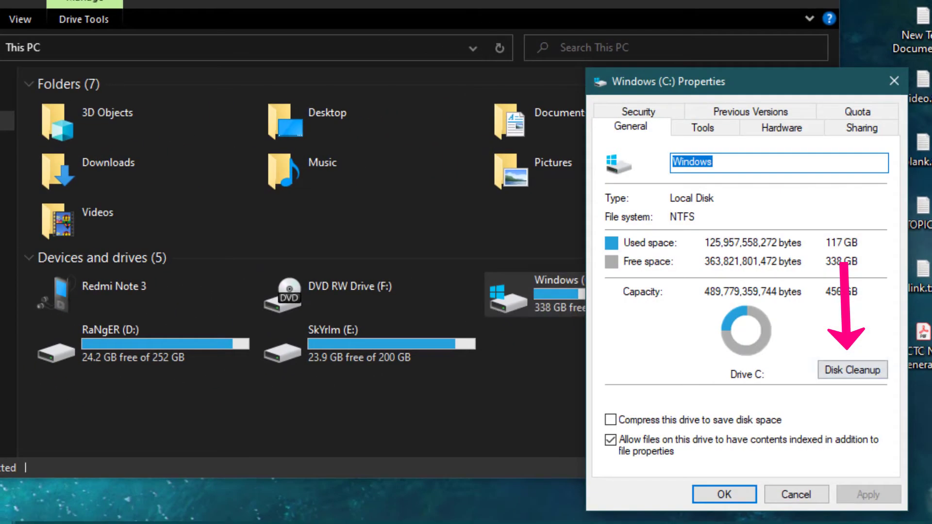
left_click(852, 370)
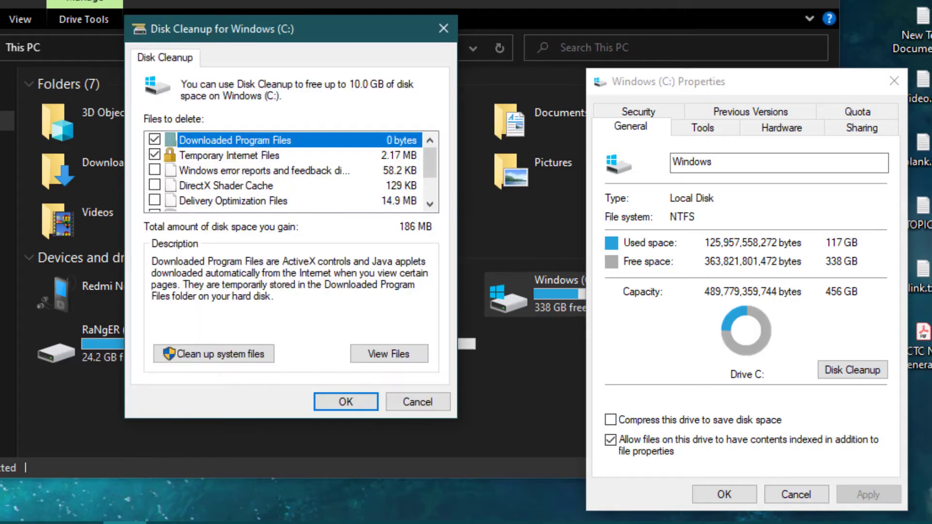
left_click_drag(668, 81, 556, 12)
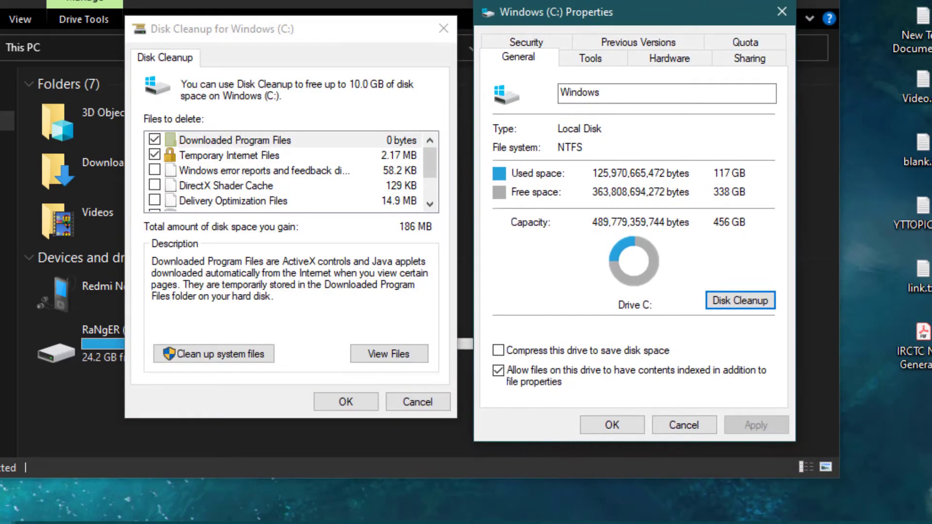
left_click_drag(292, 29, 224, 17)
left_click_drag(631, 12, 560, 4)
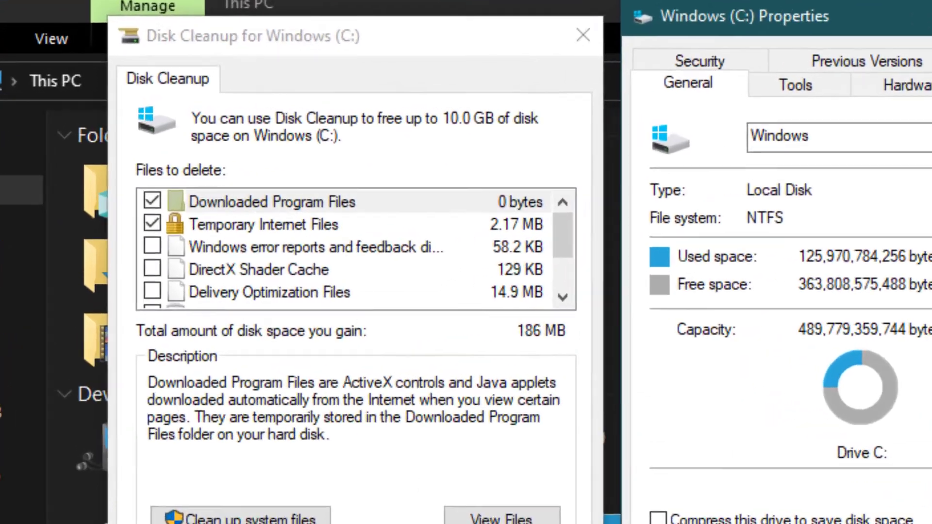
Step: Mark Windows error reports, DirectX Shader Cache and Delivery Optimization Files for deletion, and start the cleanup of system files
left_click(136, 209)
left_click(136, 227)
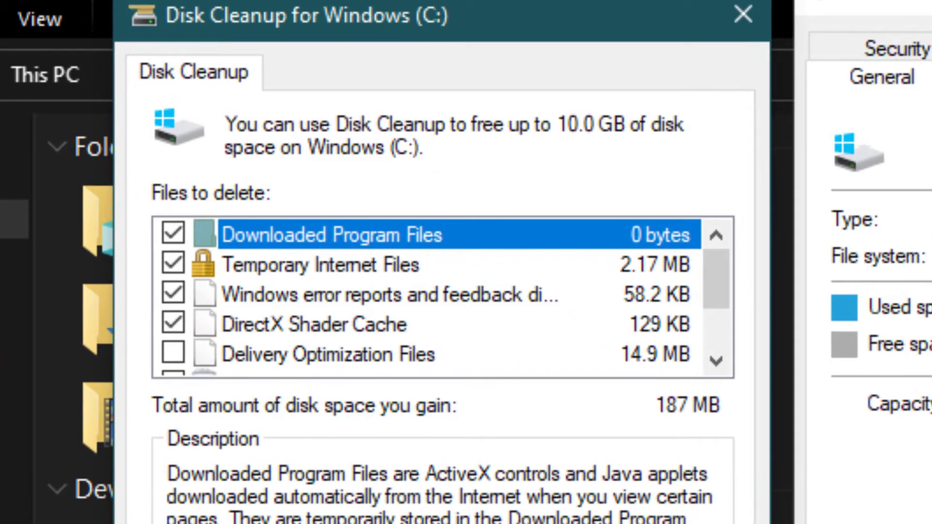
left_click(136, 243)
scroll(136, 243, "down", 1)
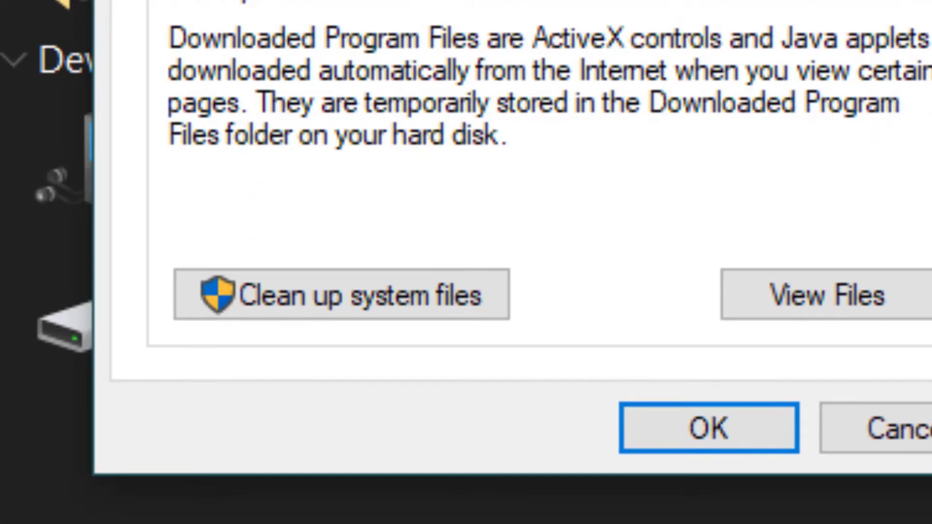
left_click(341, 294)
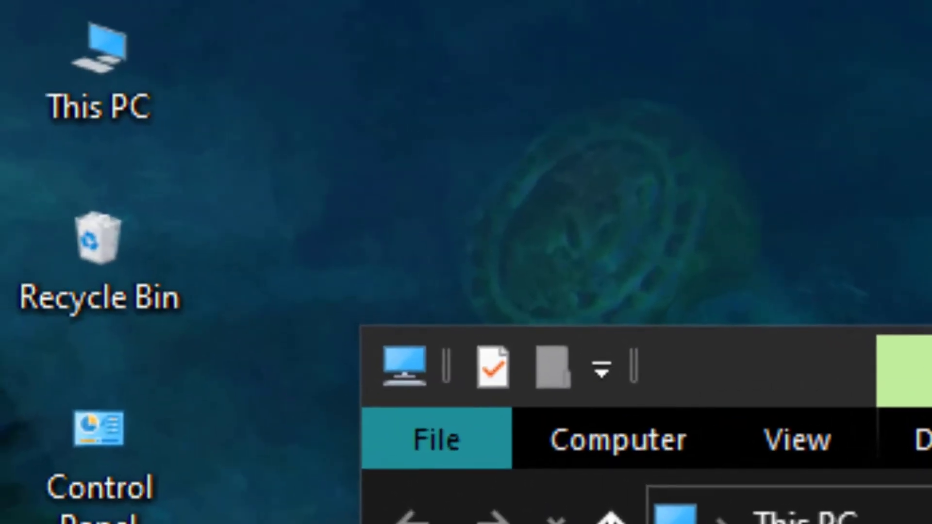
Step: Empty the desktop's Recycle Bin
left_click(99, 252)
right_click(98, 253)
left_click(324, 341)
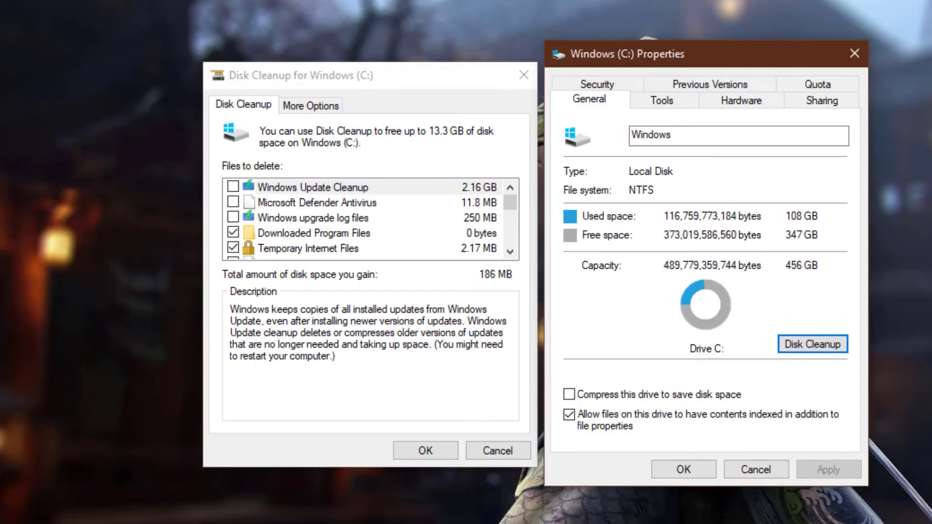
Step: Mark all file categories in the system cleanup list, including Windows Update Cleanup, Recycle Bin and Temporary files, and permanently delete them
left_click_drag(389, 75, 344, 75)
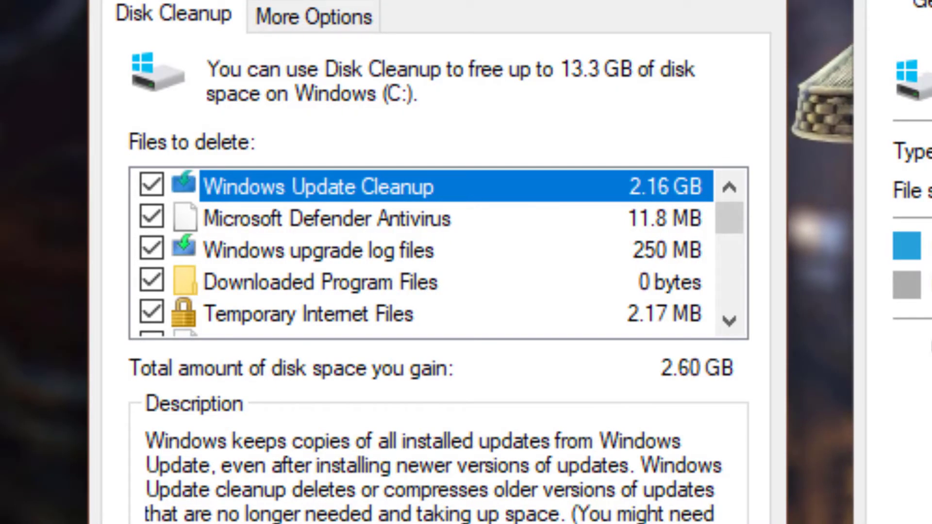
scroll(422, 252, "down", 1)
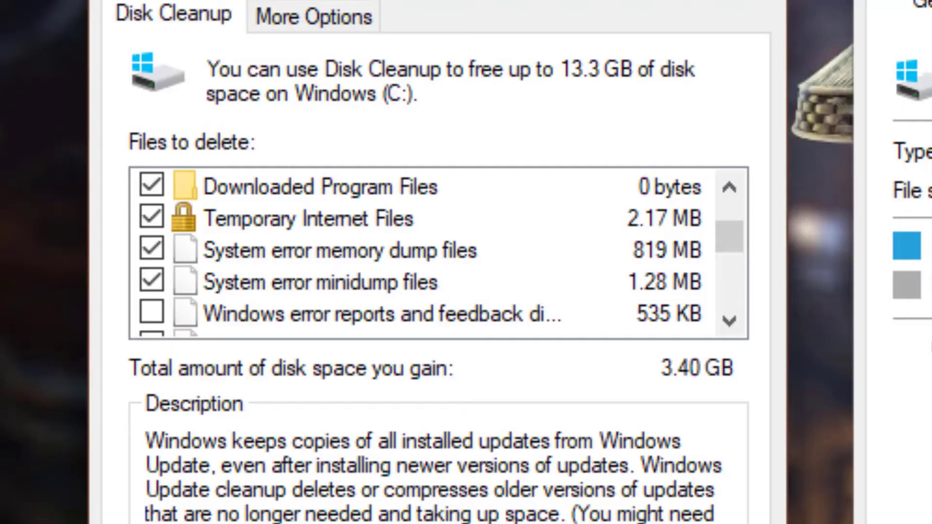
scroll(423, 253, "down", 2)
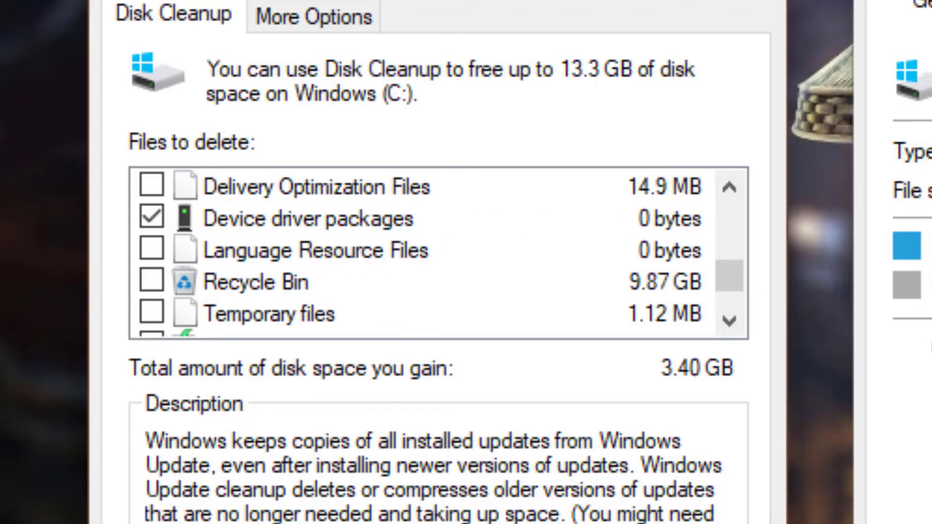
left_click(152, 312)
scroll(423, 253, "down", 1)
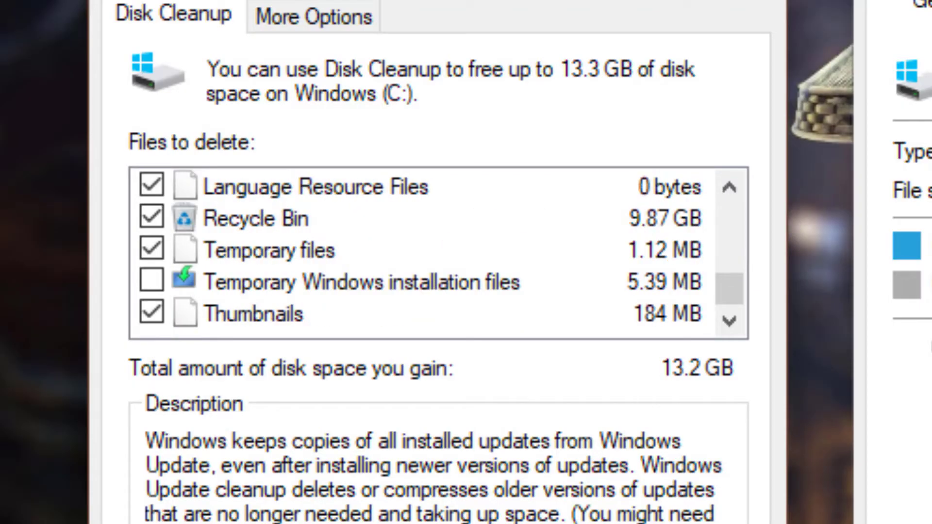
scroll(422, 252, "up", 1)
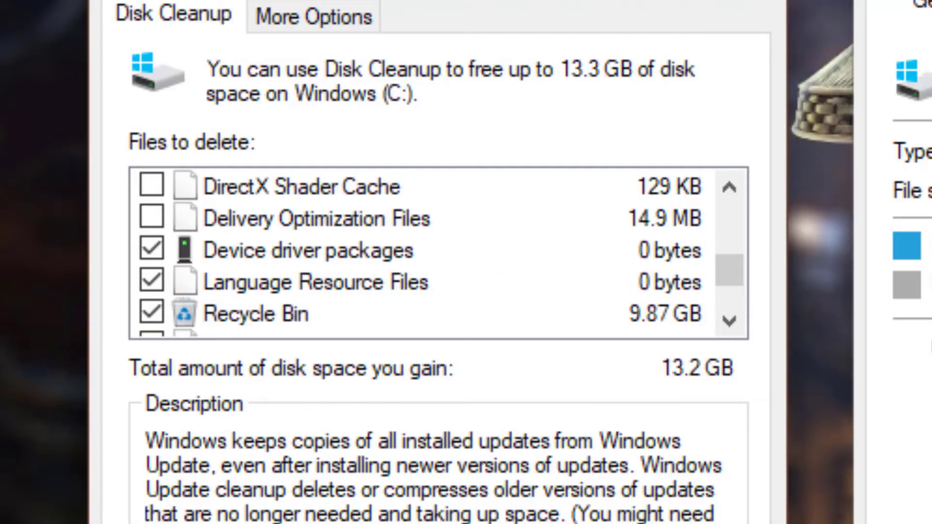
scroll(422, 253, "up", 3)
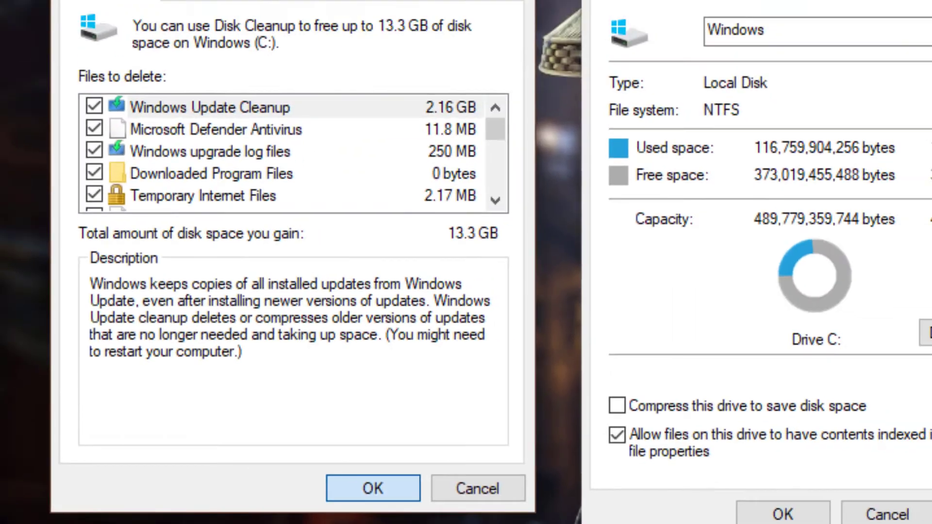
left_click(563, 466)
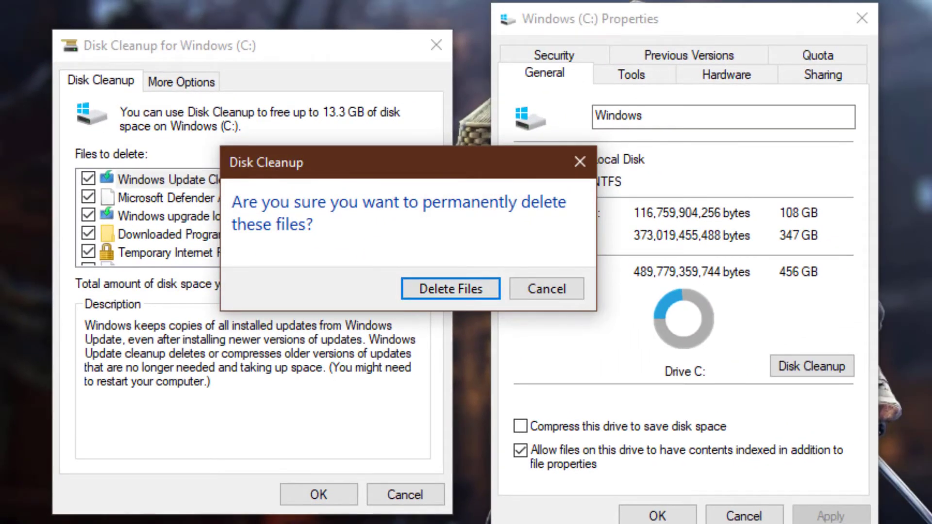
key("Return")
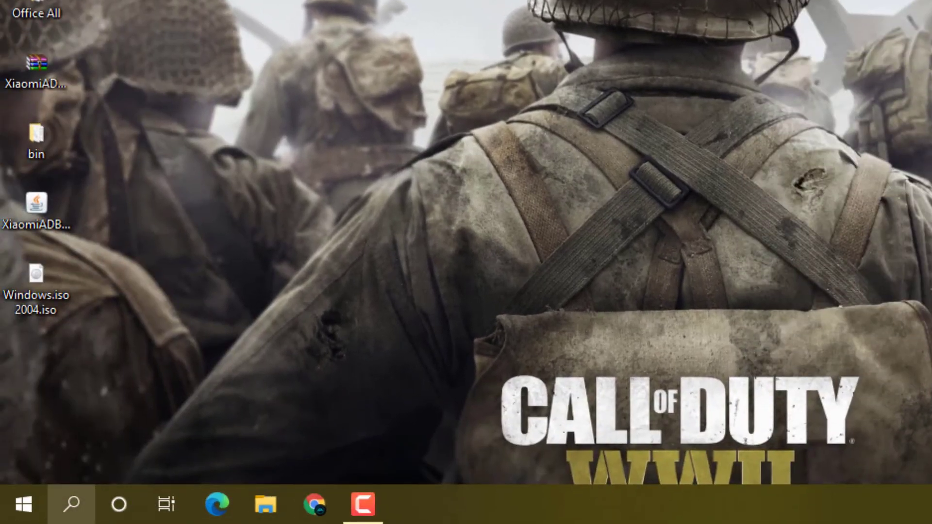
Step: Open Command Prompt and run del *.temp/s in the user's home folder
left_click(71, 505)
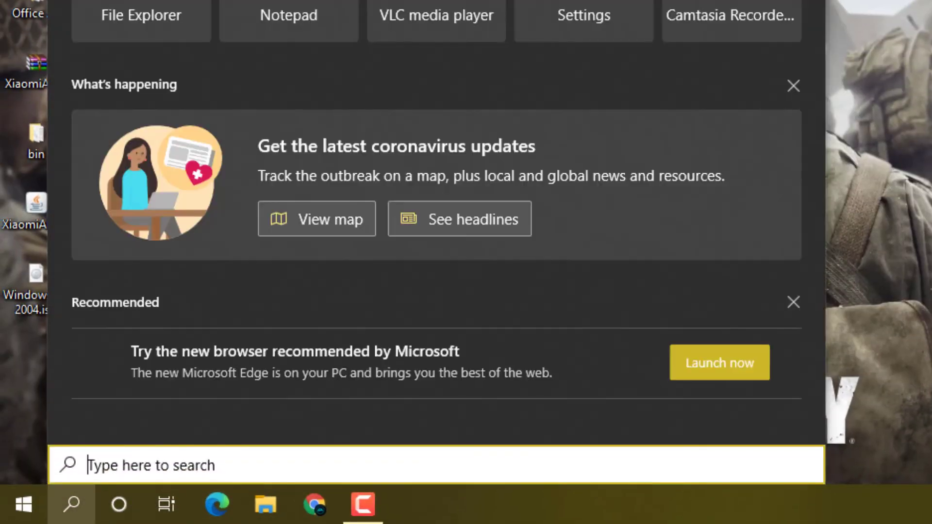
key("Return")
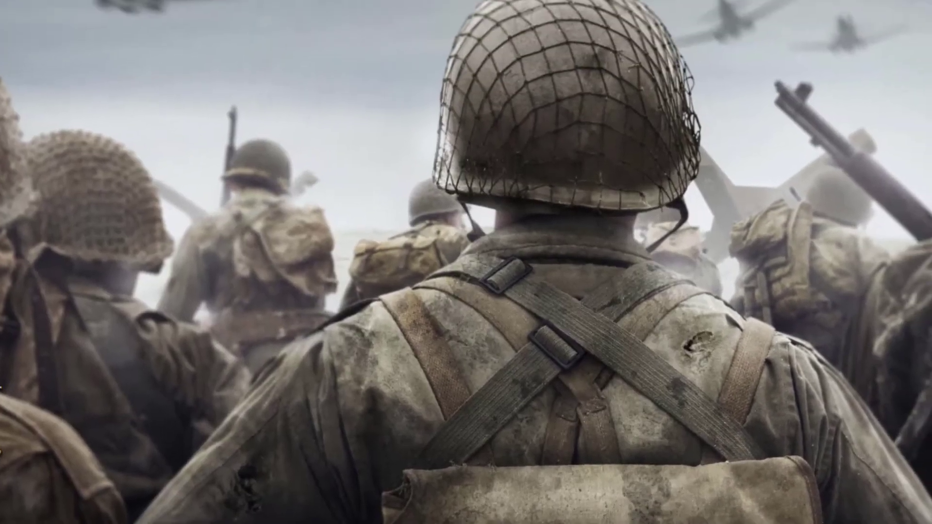
type("del *.tem")
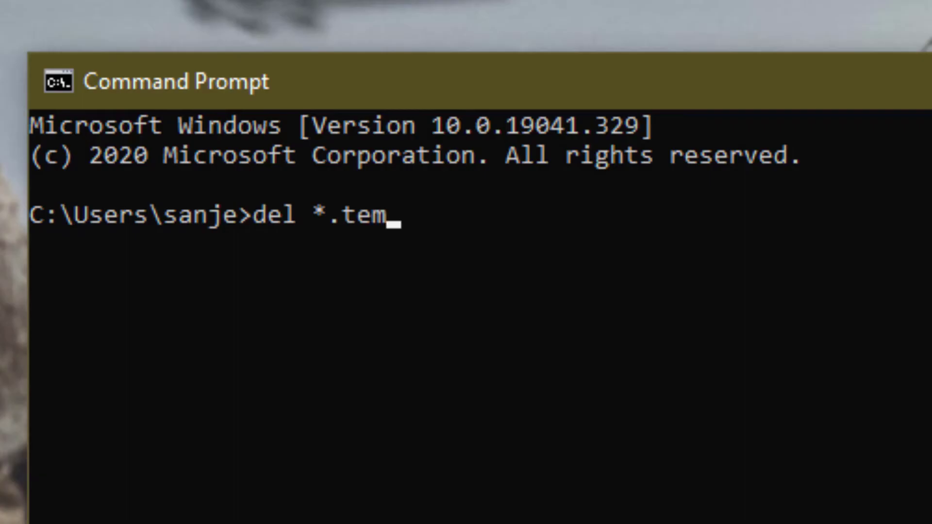
type("p/s")
key("Return")
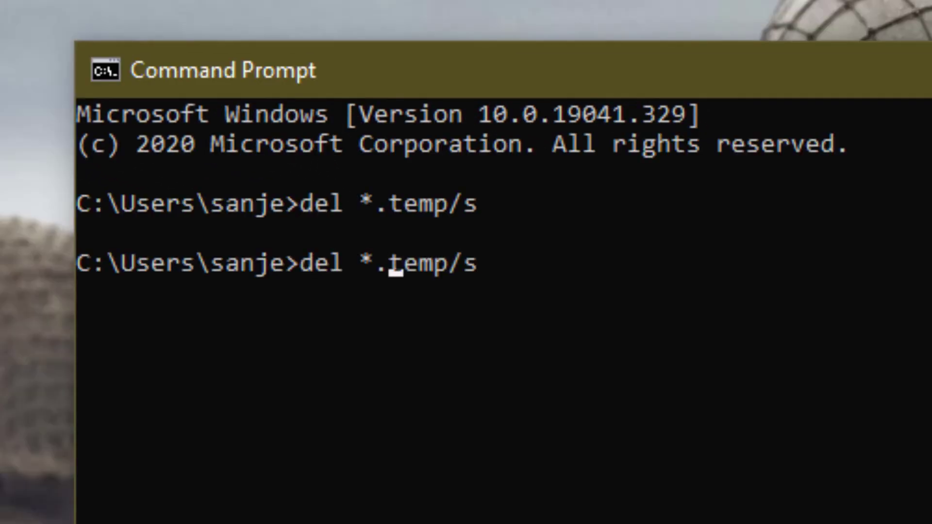
key("Return")
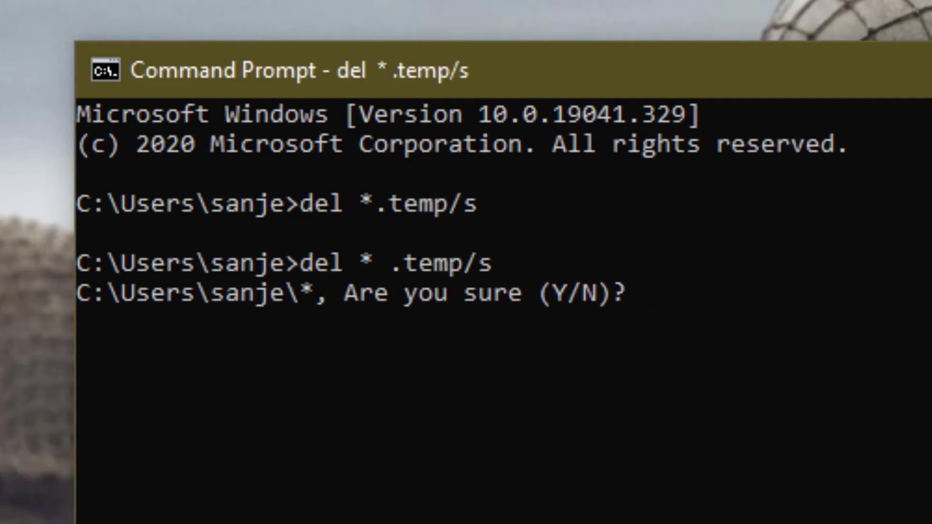
type("n")
key("Return")
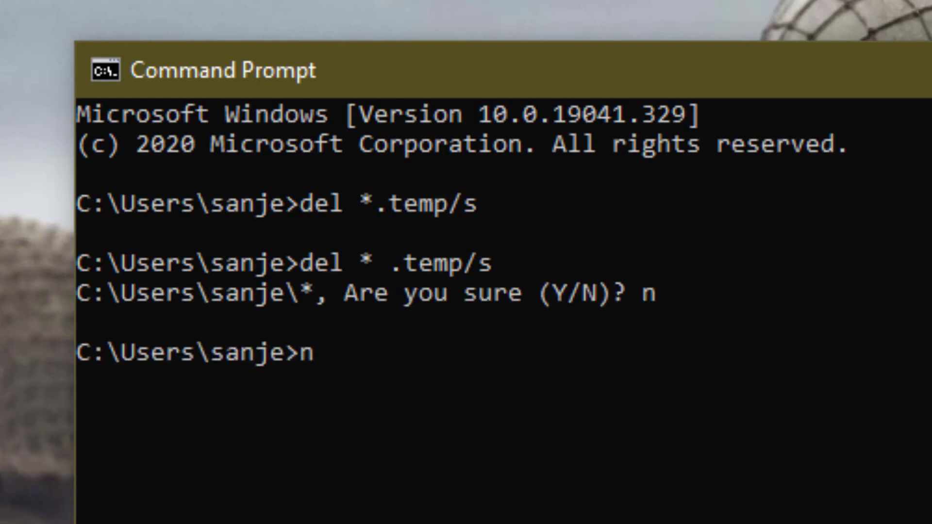
Step: Correct the recalled delete command to del *. temp/s, run it, and refresh the desktop
key("Up")
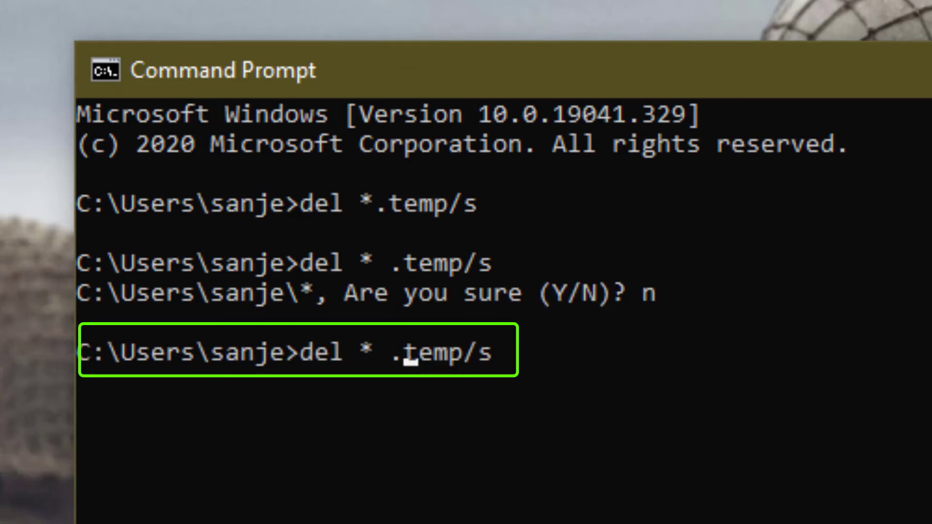
key("Left")
key("Left")
key("Left")
key("Left")
key("Left")
key("Left")
key("Left")
key("BackSpace")
key("Right")
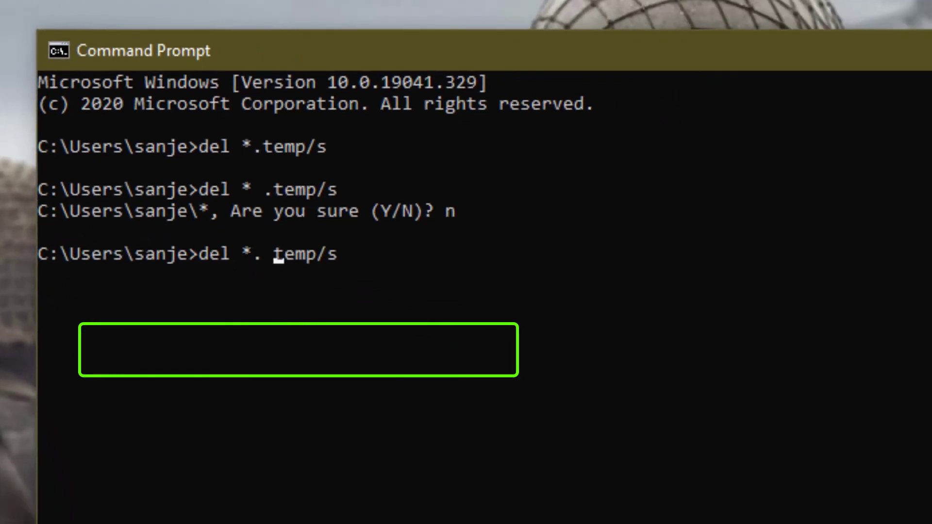
key("Return")
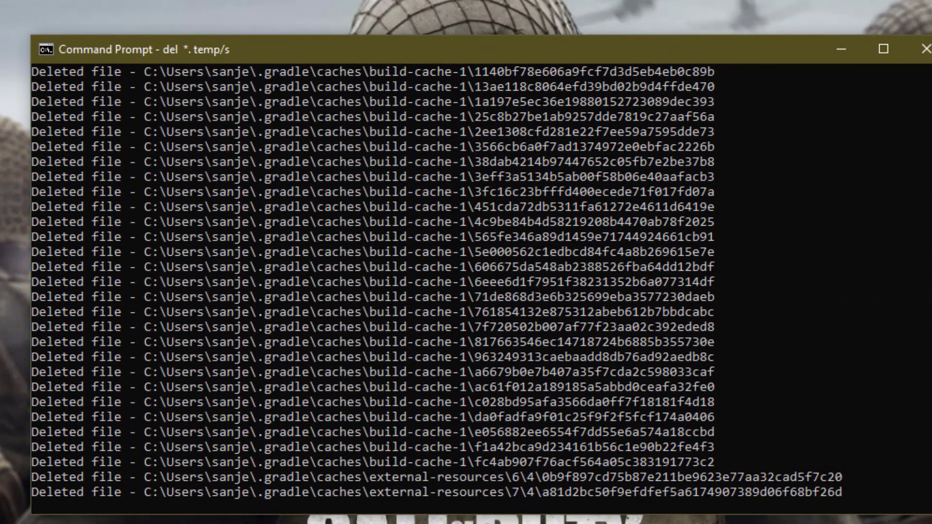
right_click(524, 2)
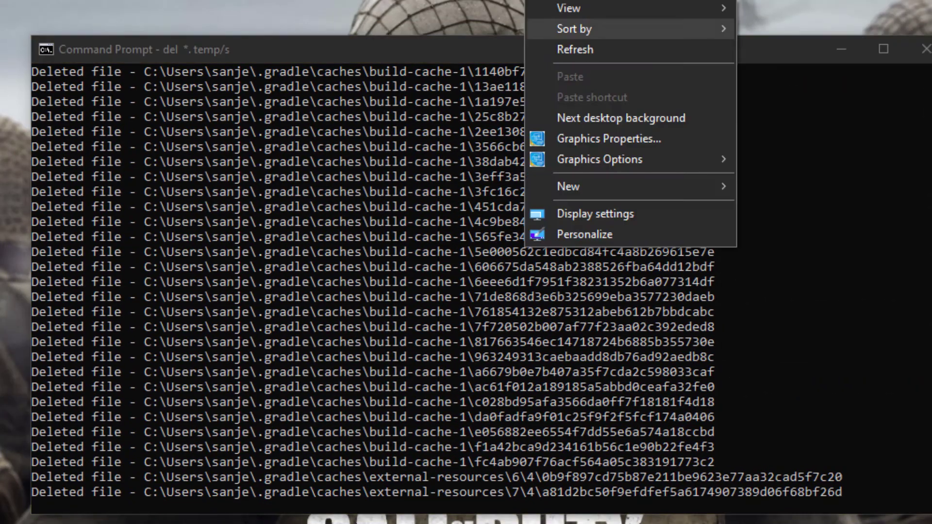
left_click(576, 49)
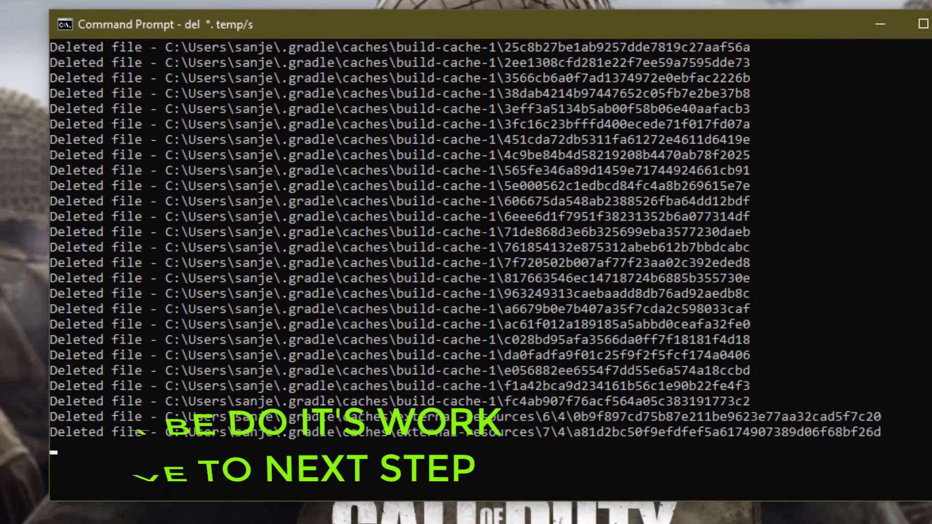
Step: Open the Windows Prefetch folder with the Run command prefetch and grant permanent access to it
key("super+r")
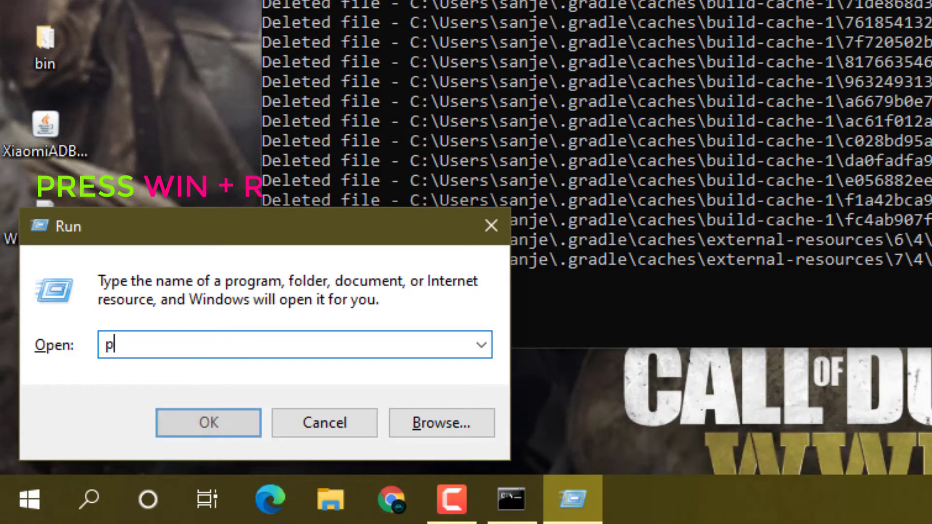
type("prefet")
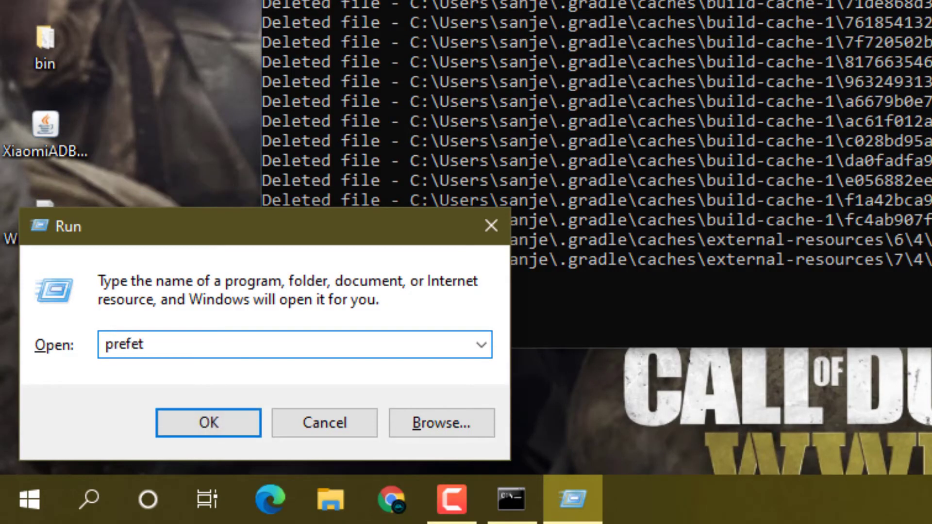
type("ch")
key("Return")
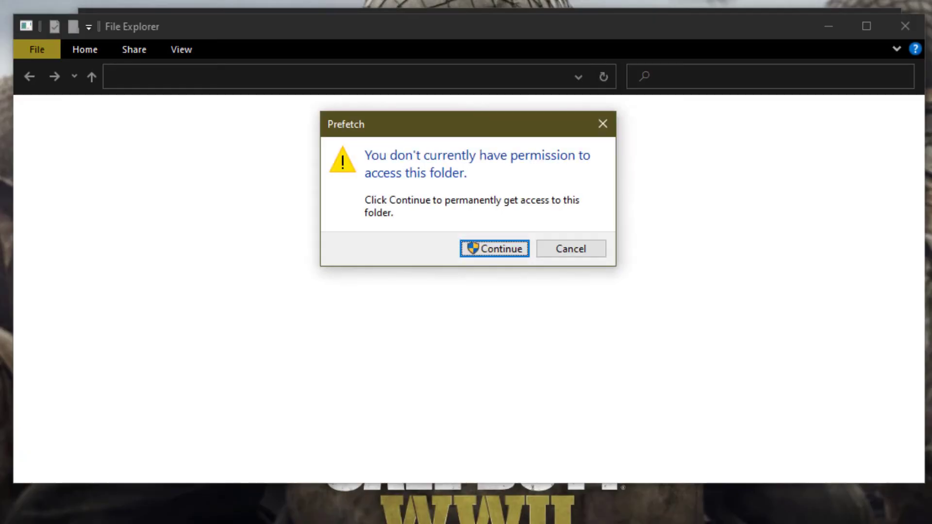
left_click(495, 249)
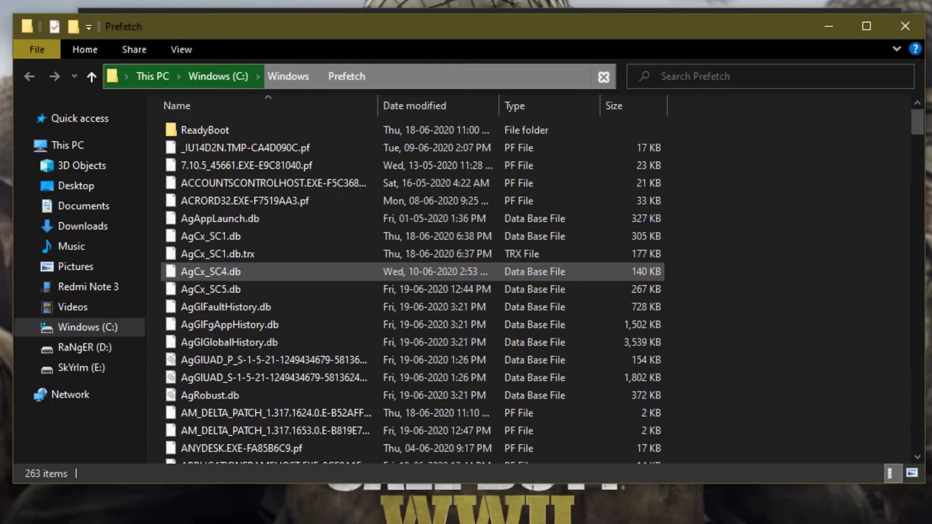
Step: Delete all items in the Prefetch folder and close its window
left_click(495, 254)
key("ctrl+a")
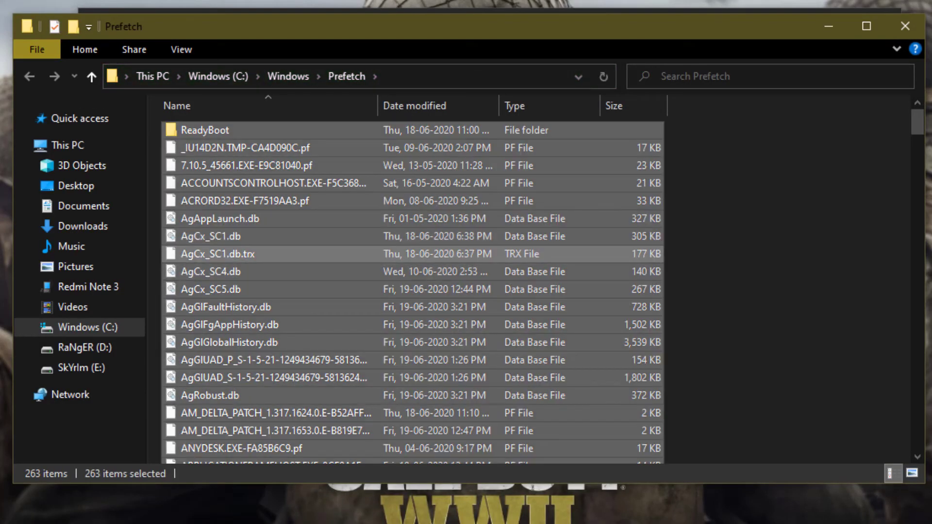
right_click(428, 251)
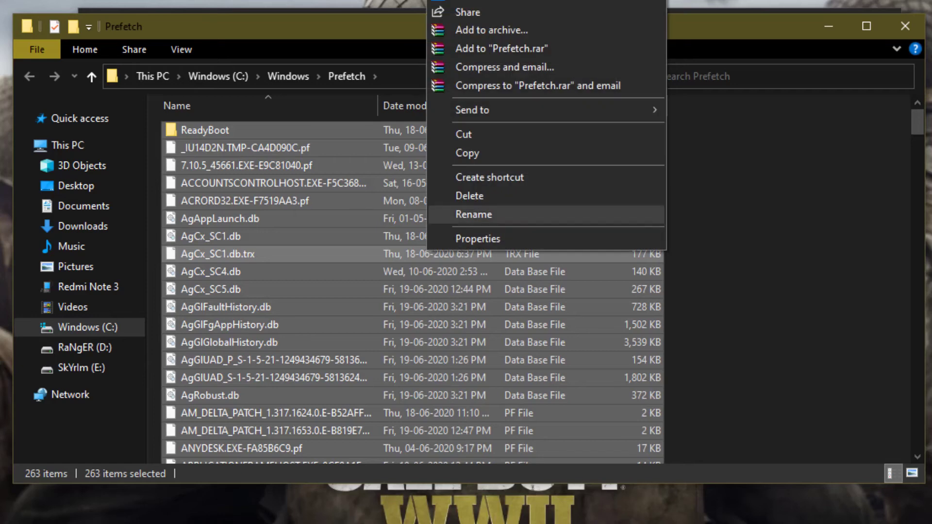
left_click(470, 196)
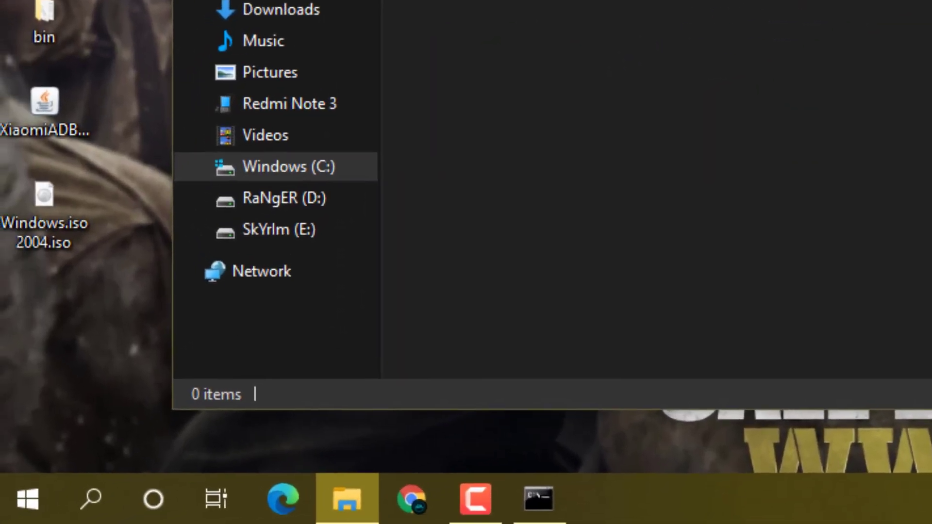
key("alt+F4")
Step: Open System Configuration with the Run command msconfig and show its list of services
key("super+r")
type("msc")
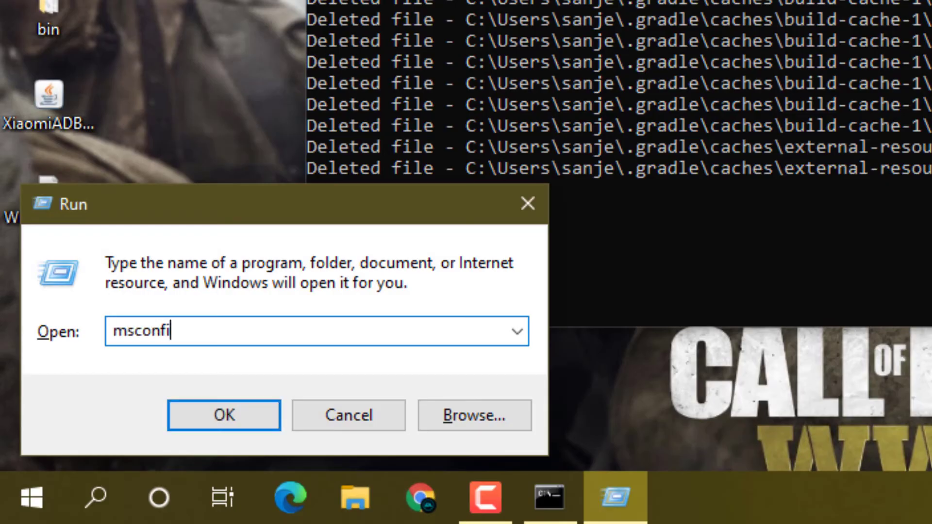
type("onfig")
key("Return")
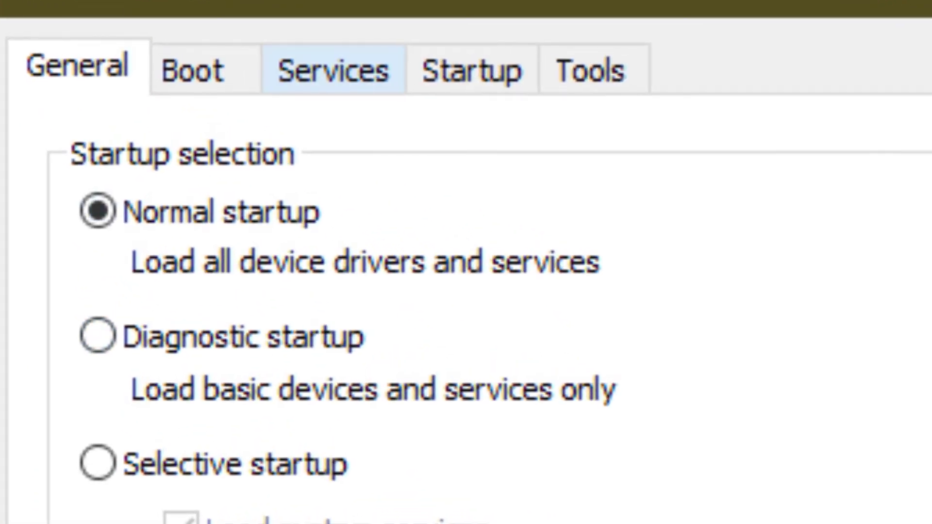
left_click(472, 70)
left_click(333, 70)
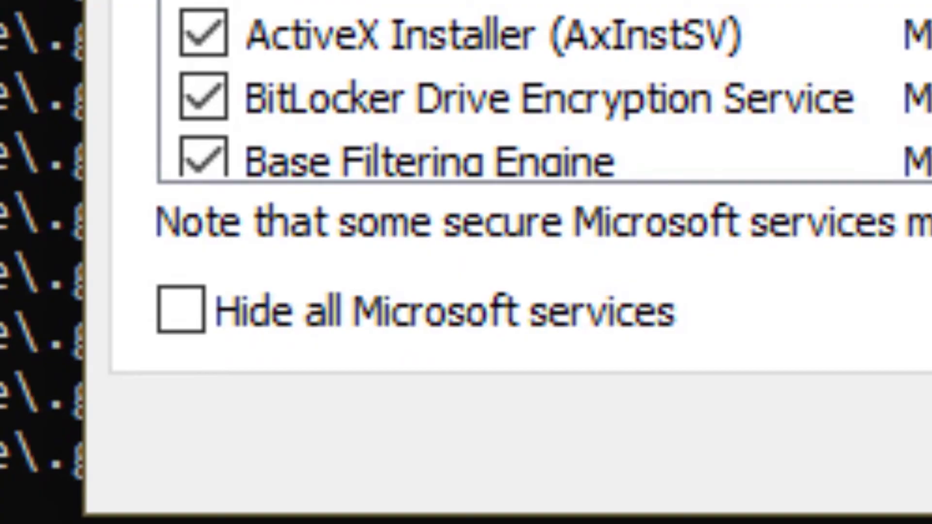
Step: Hide all Microsoft services, disable all remaining services, and apply the configuration
left_click(181, 309)
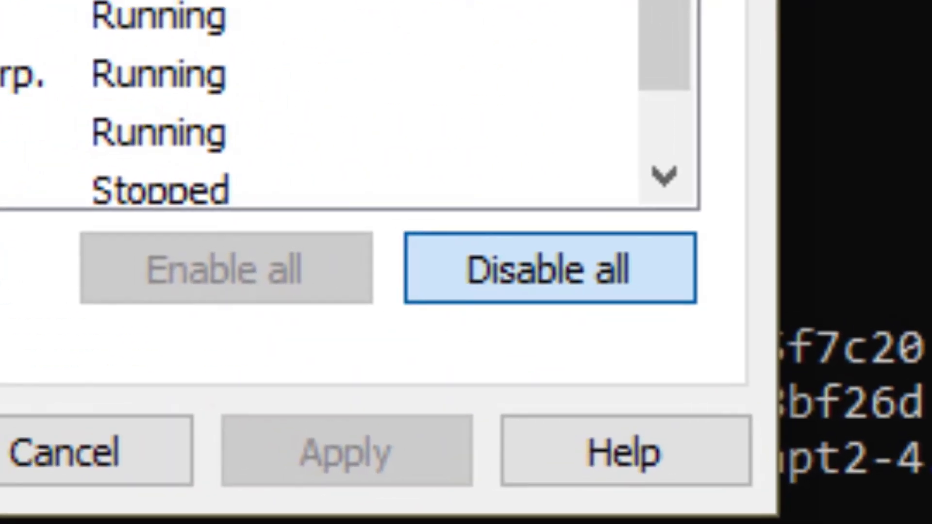
left_click(508, 257)
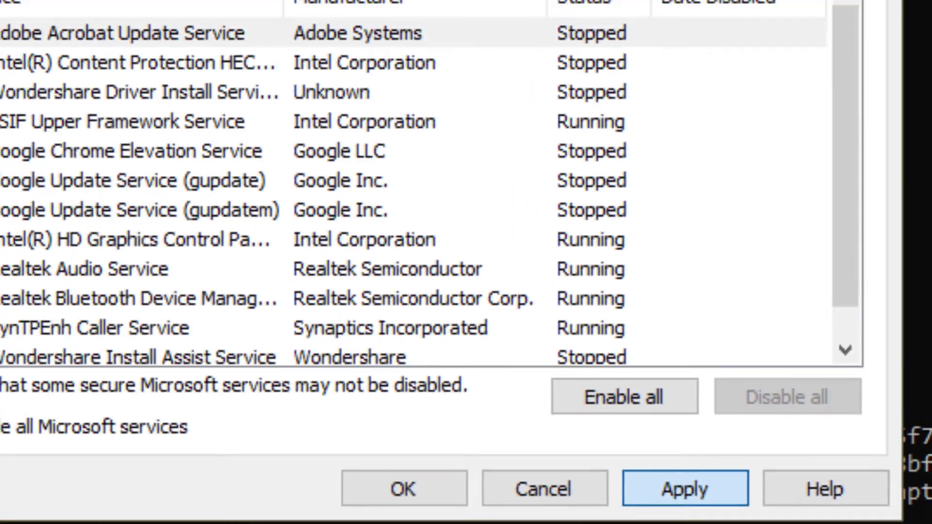
left_click(685, 490)
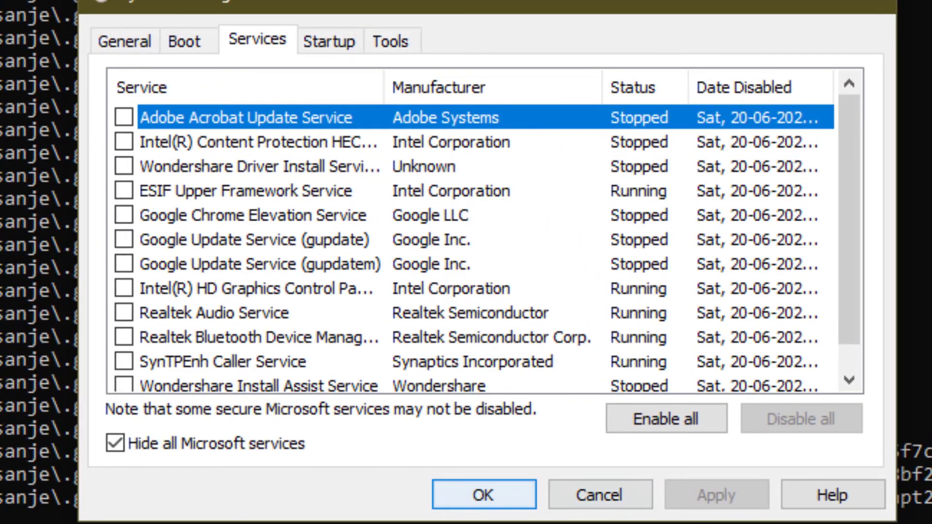
left_click(404, 490)
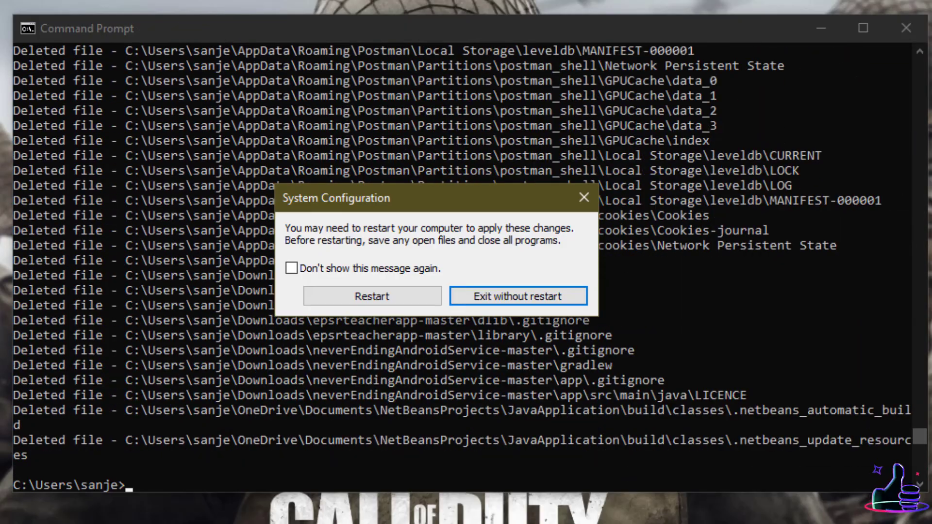
Step: Leave System Configuration without restarting and exit the Command Prompt
key("Return")
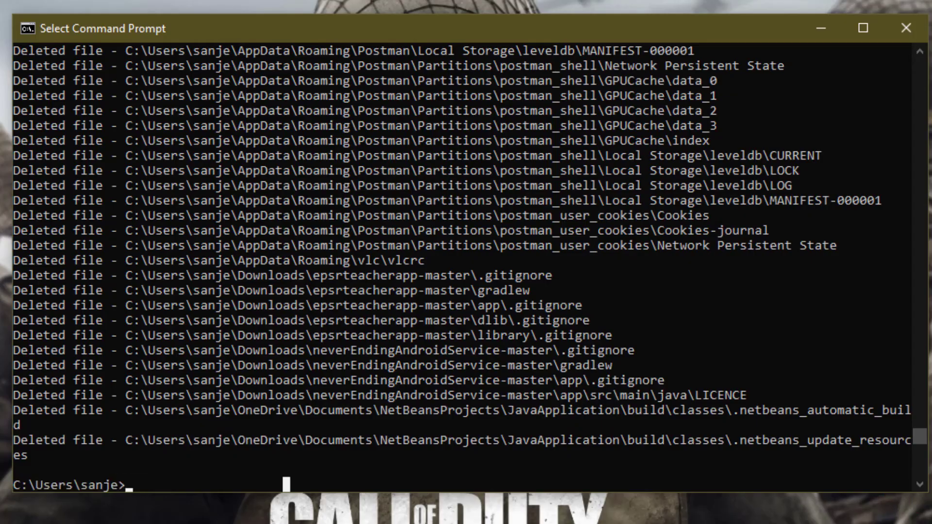
type("exit")
key("Return")
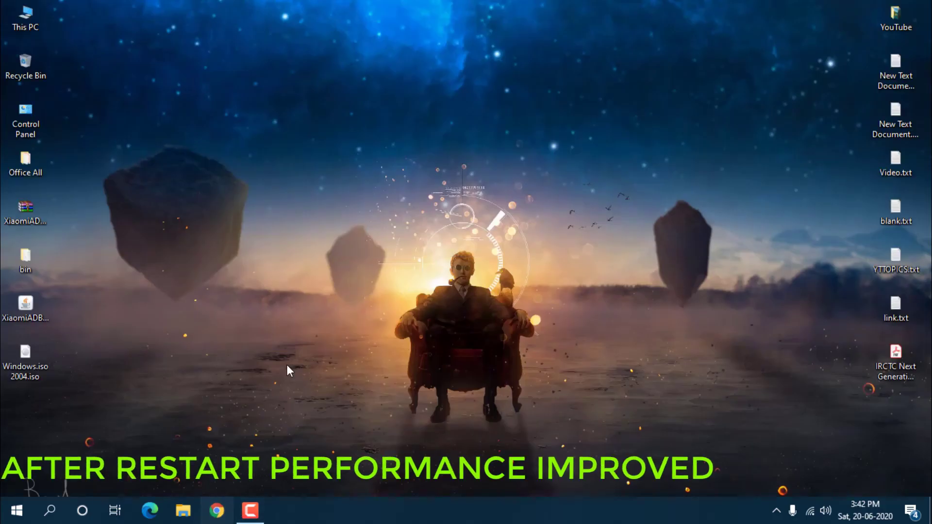
Step: Check responsiveness by loading the bookmarked Google page in Chrome, minimizing the browser, and viewing the Start menu
key("super+3")
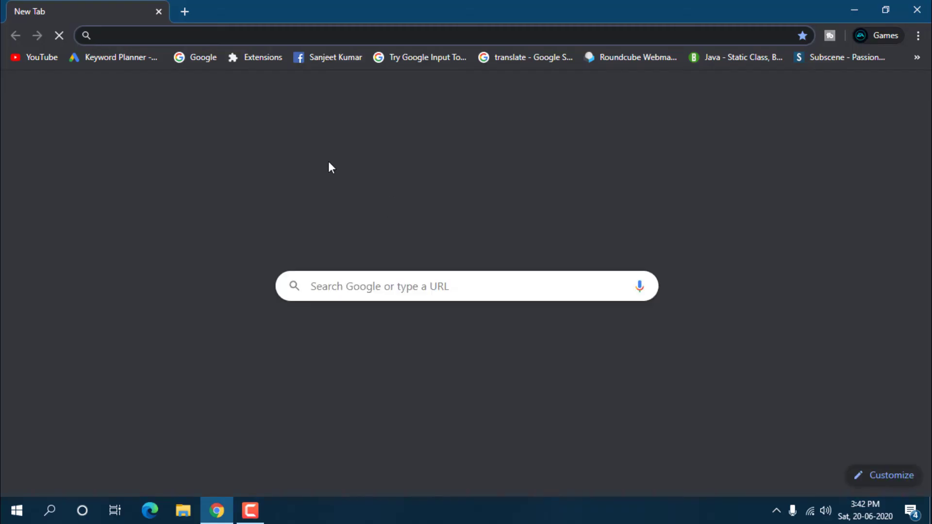
left_click(199, 57)
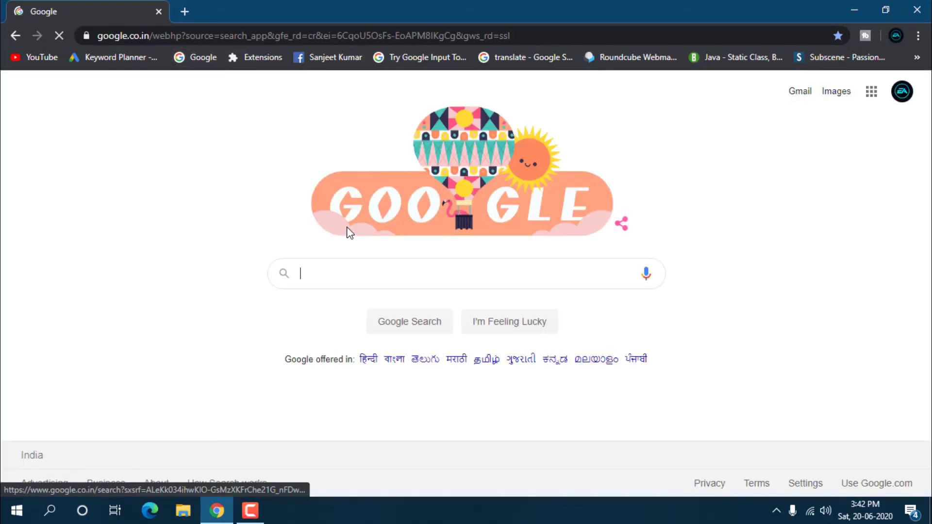
left_click(854, 10)
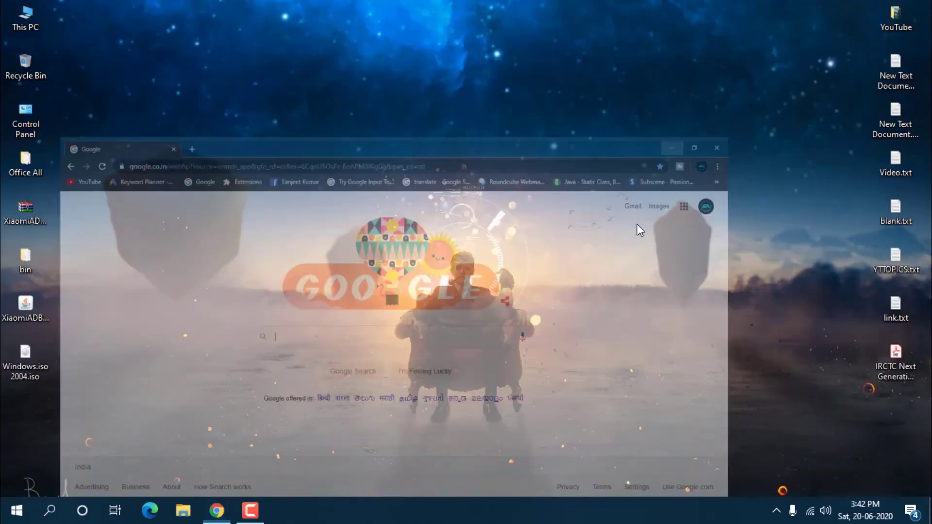
left_click(25, 511)
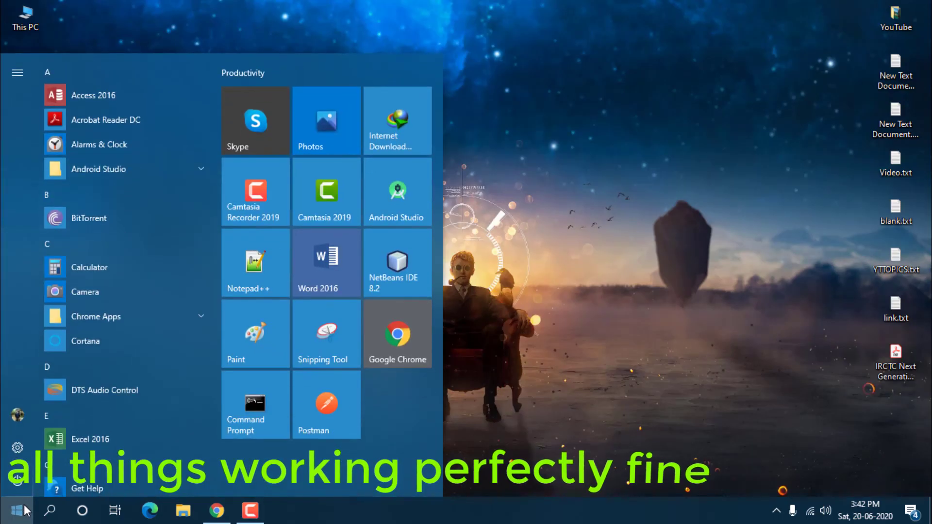
left_click(24, 511)
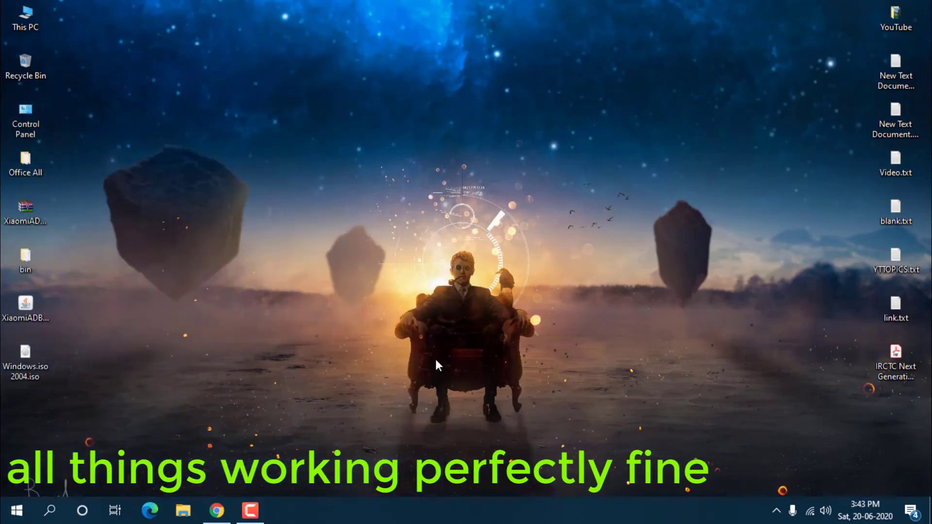
Step: Look through the Windows Update page in Settings and close the window
key("super+i")
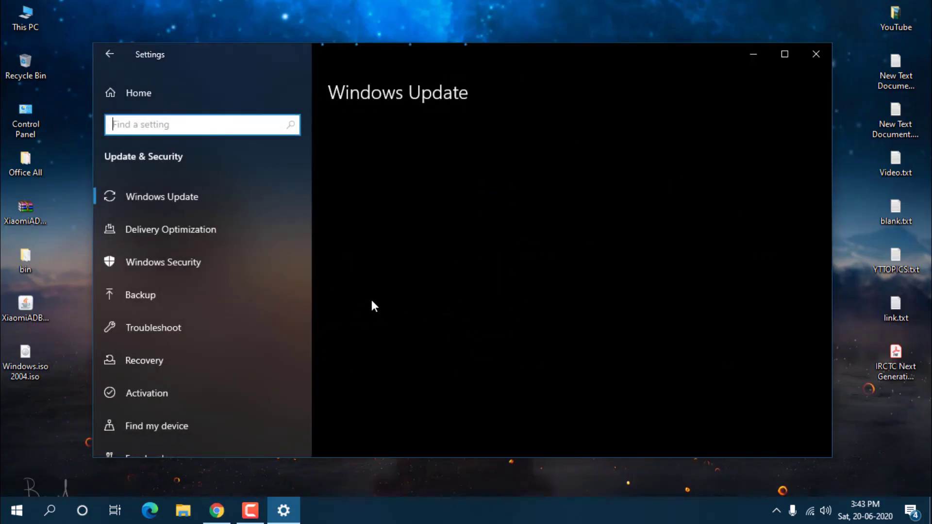
scroll(393, 301, "down", 5)
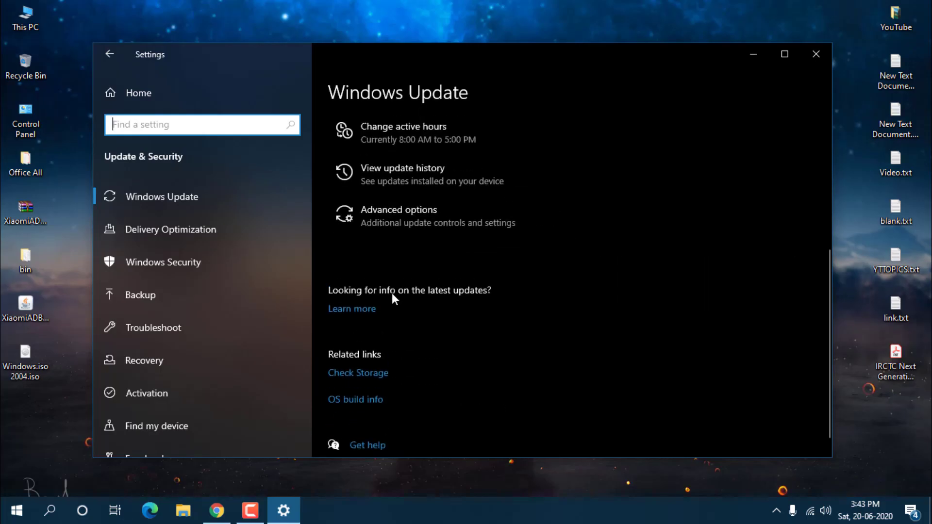
scroll(392, 295, "up", 5)
key("alt+F4")
Step: Browse the Windows (C:) and RaNgER (D:) drives and the user folders in File Explorer, close it, and refresh the desktop
double_click(27, 29)
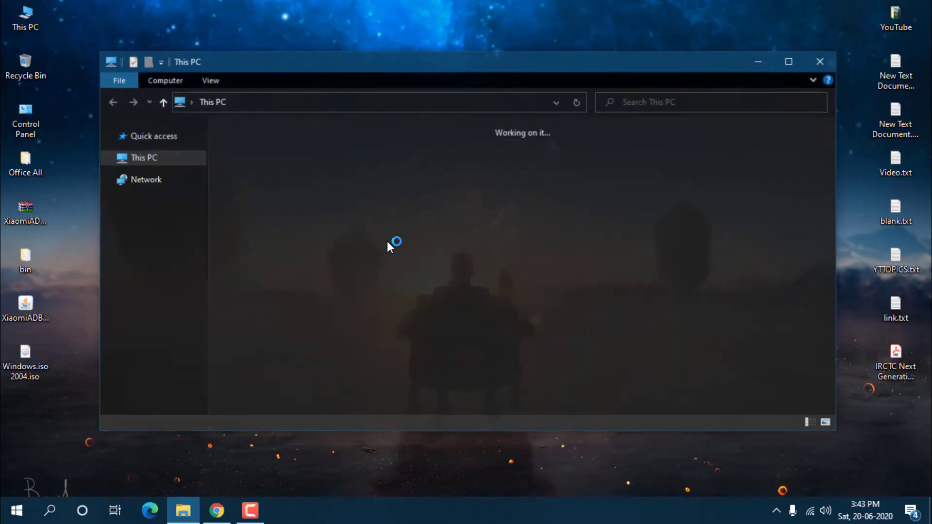
double_click(582, 298)
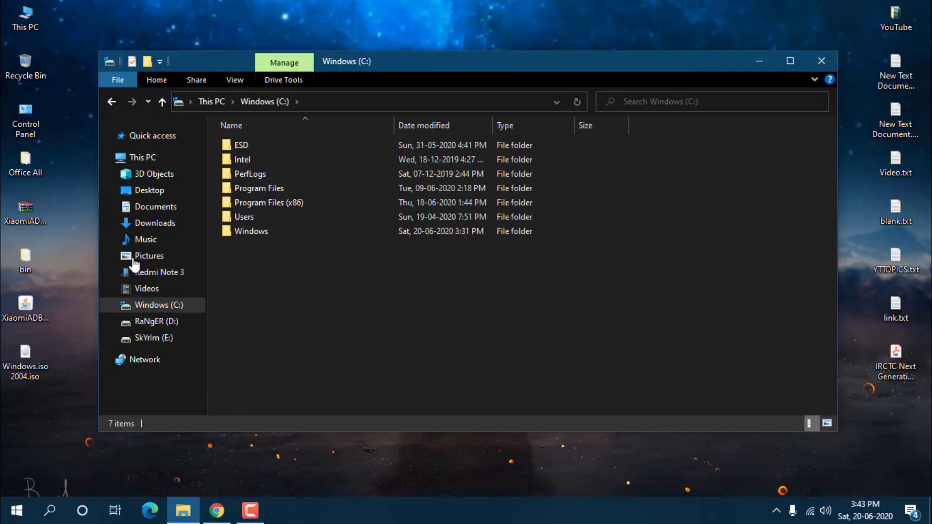
left_click(145, 289)
left_click(156, 256)
left_click(166, 223)
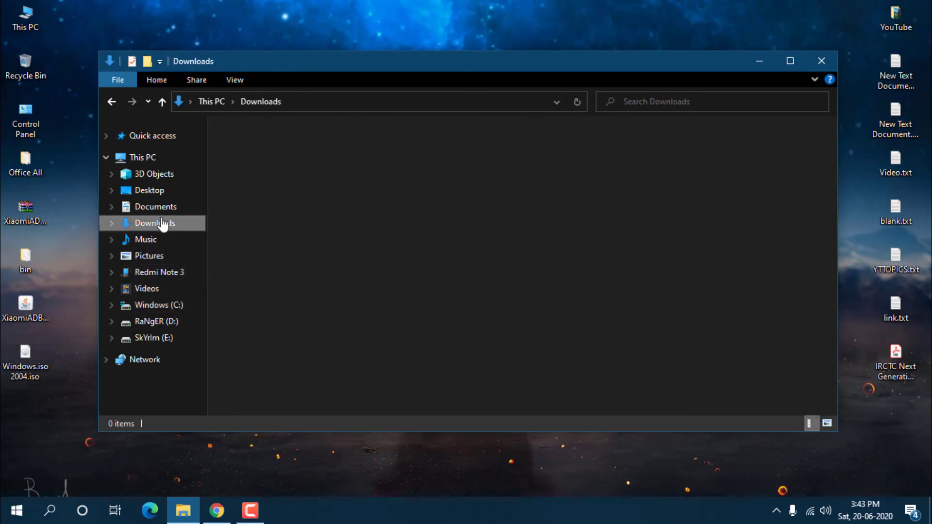
left_click(165, 207)
left_click(154, 291)
left_click(160, 322)
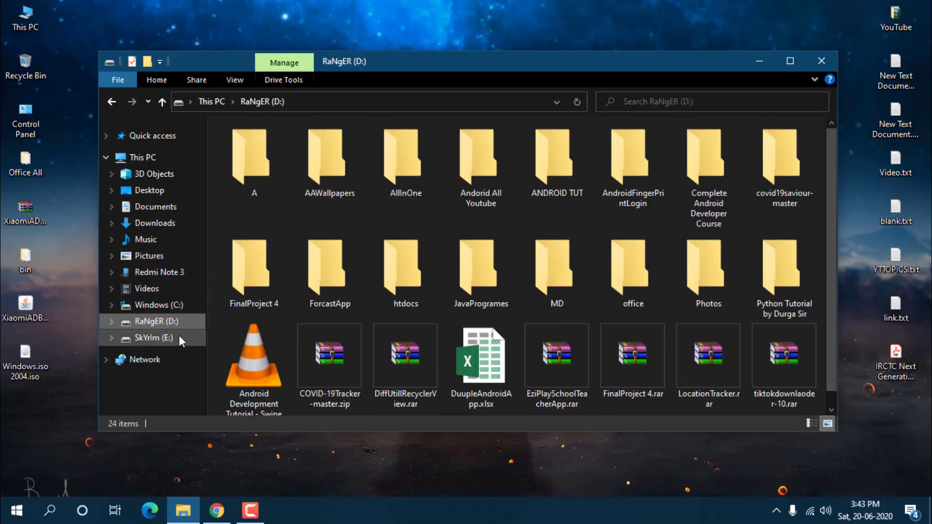
scroll(599, 290, "down", 1)
key("alt+F4")
right_click(500, 197)
left_click(517, 238)
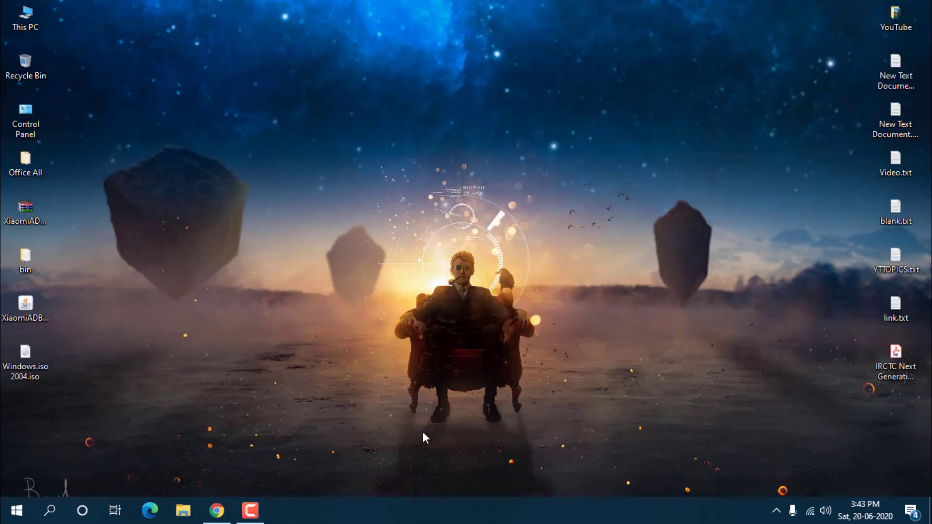